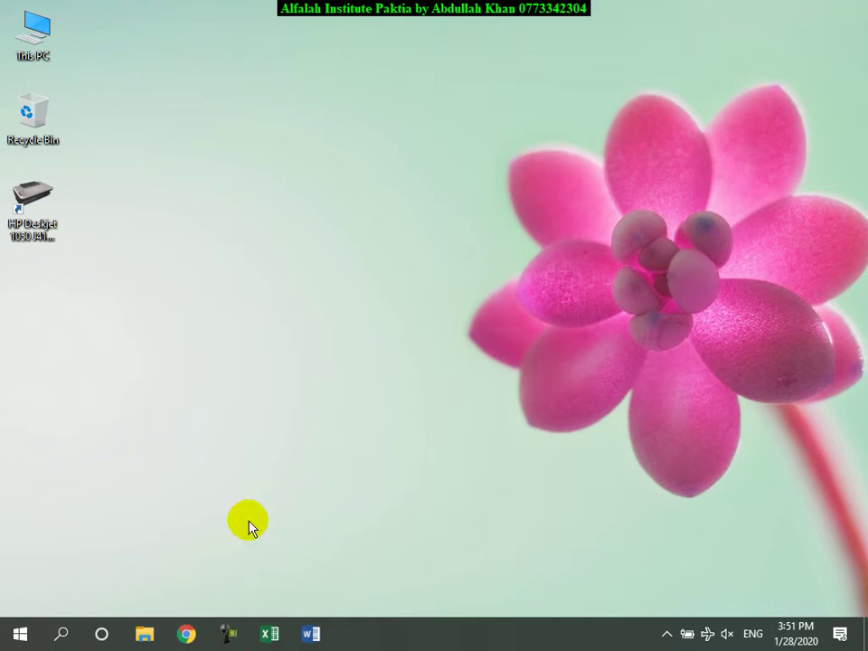
- Launch Word from the taskbar, open a blank document, then close it without saving
click(312, 633)
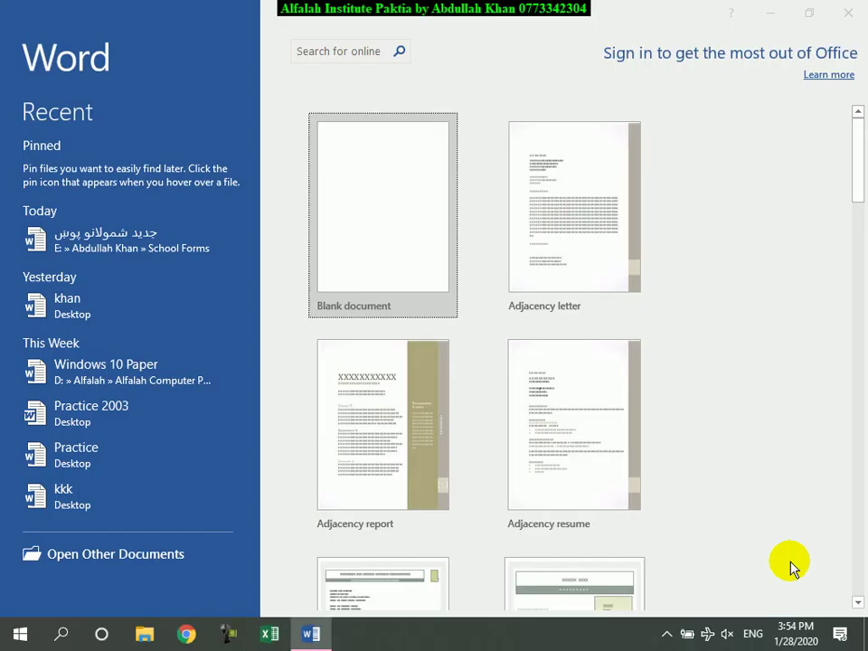
click(385, 223)
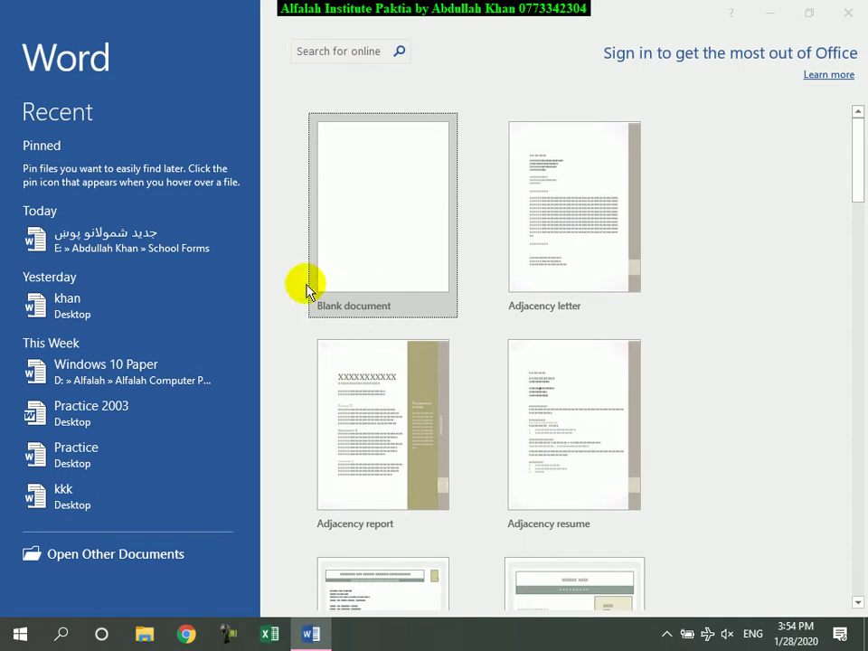
click(363, 229)
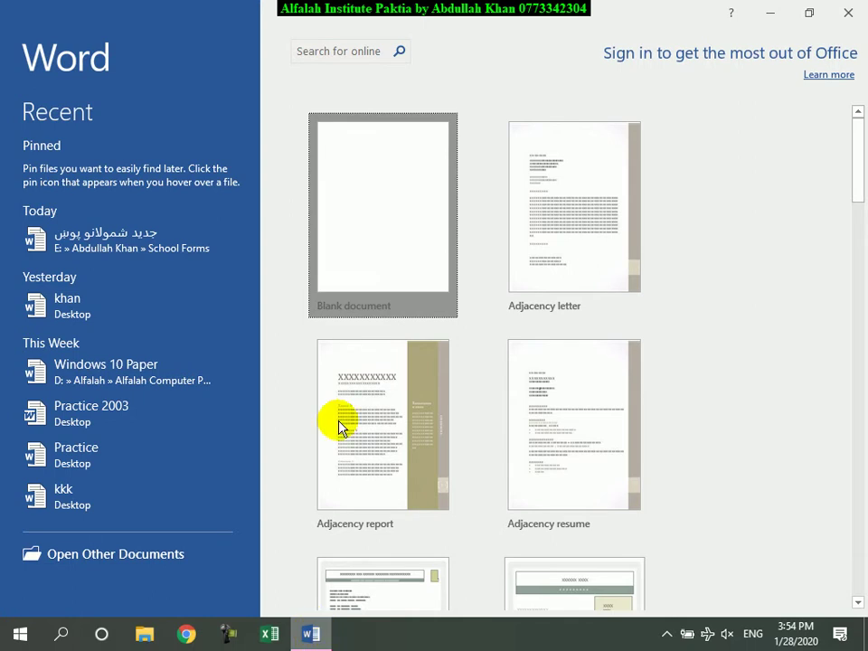
click(362, 220)
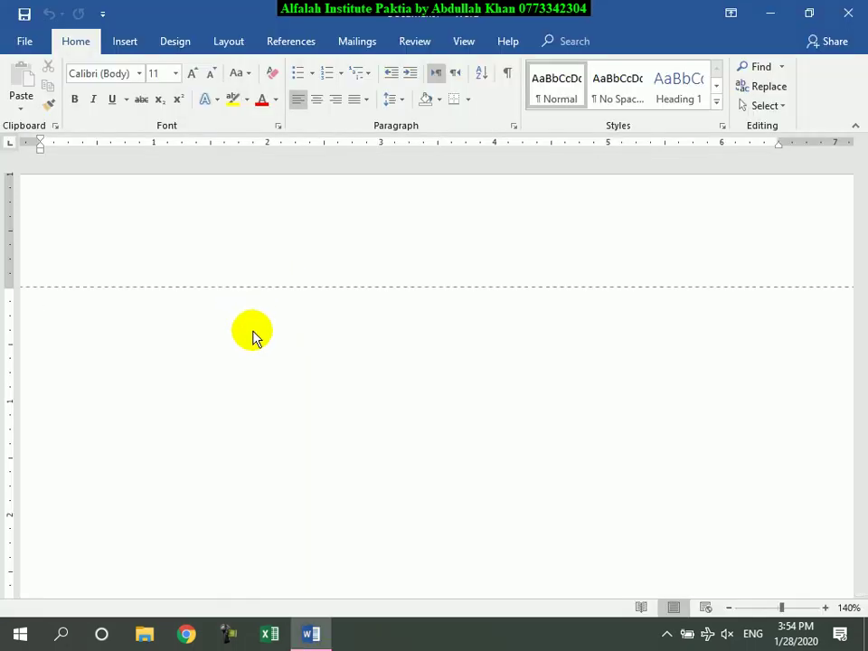
key(alt+F4)
click(443, 351)
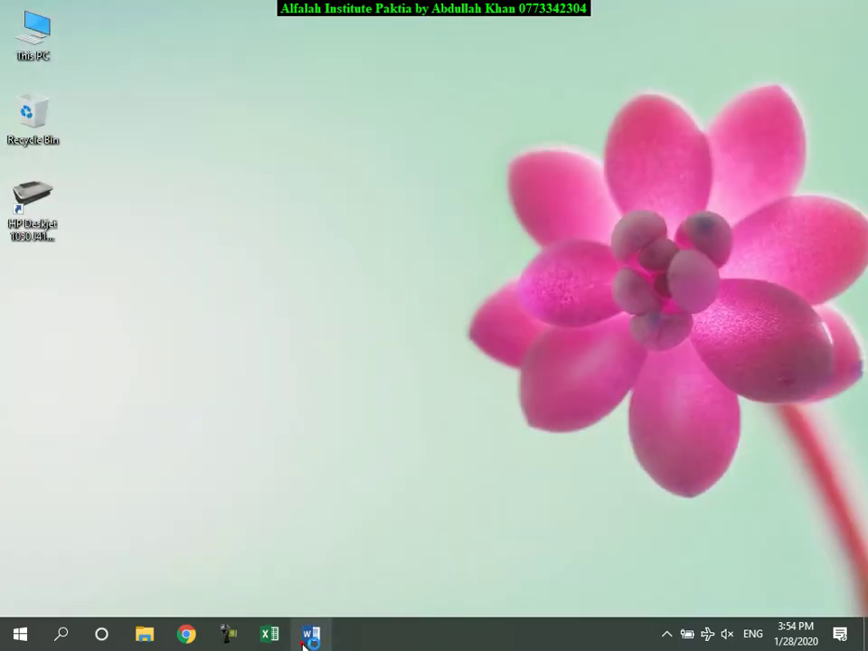
- Relaunch Word from the taskbar and start a new blank document
click(306, 636)
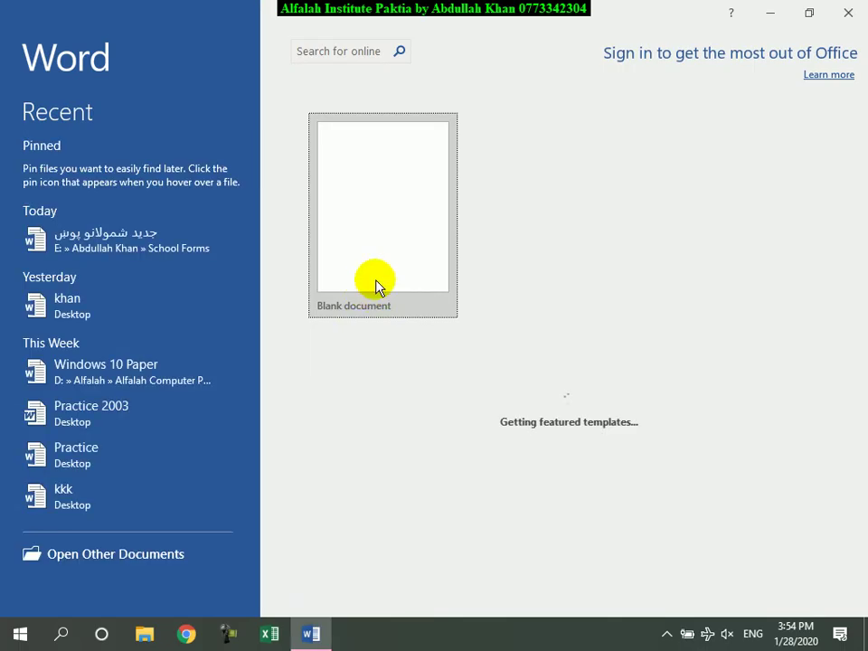
click(384, 249)
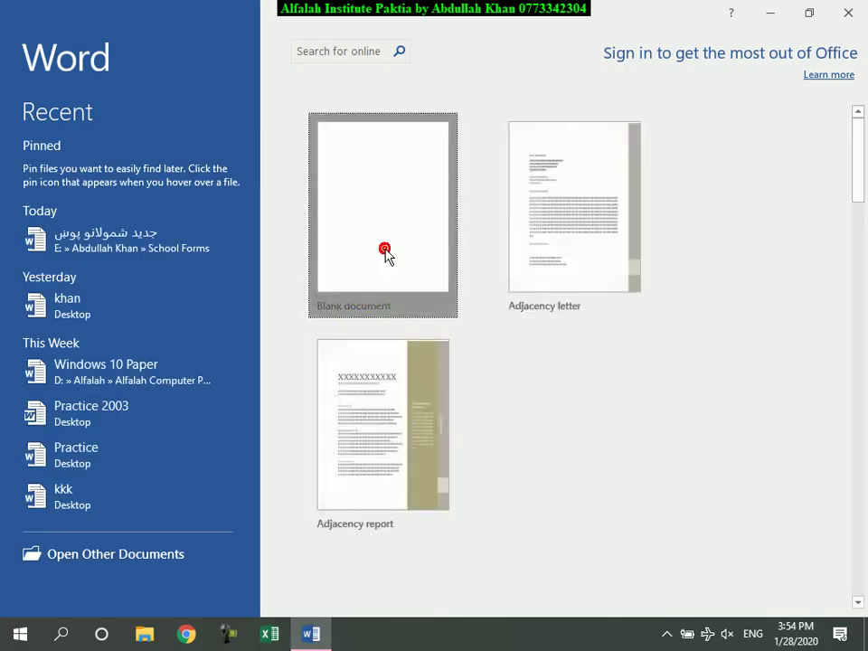
click(161, 344)
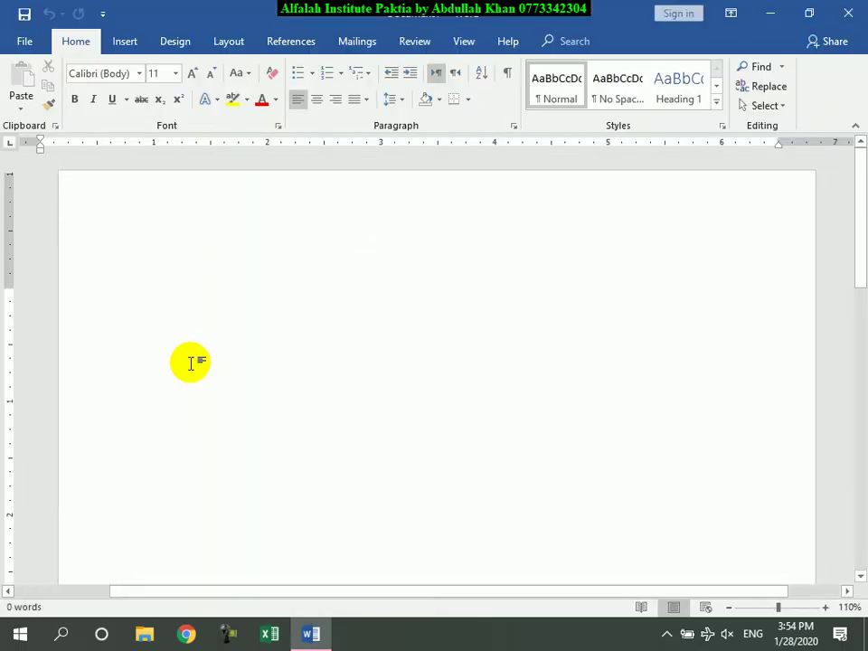
- Grow the font to 16 pt and type the title 'Microsoft Word 2019'
click(193, 74)
click(193, 74)
click(193, 74)
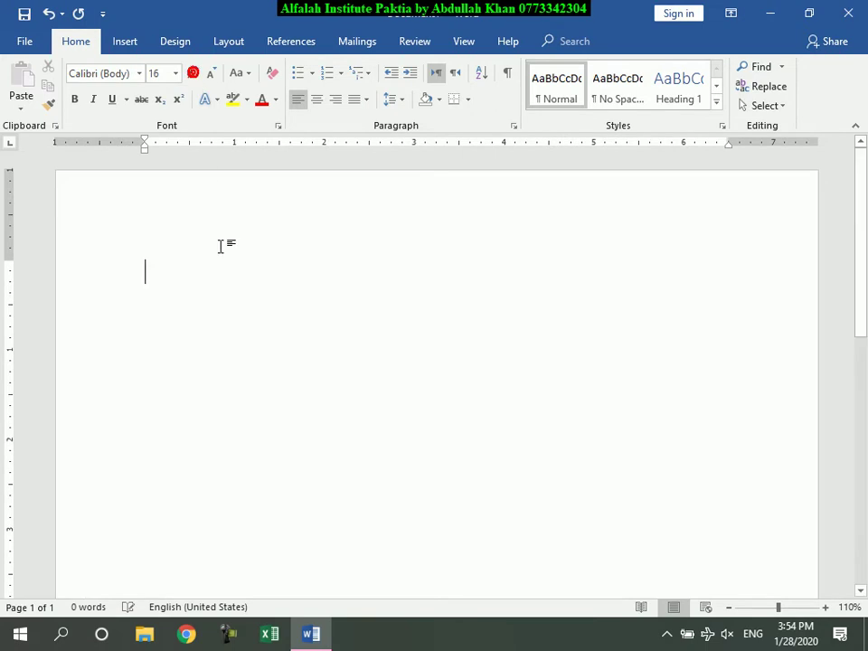
scroll(234, 308, up, 1)
text(Mic)
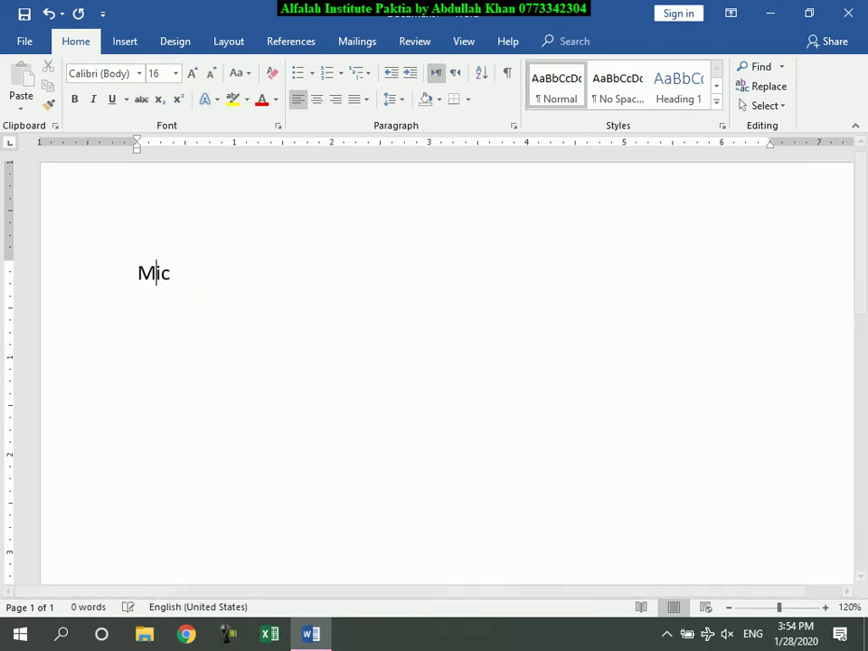
text(rosoft Word20)
key(BackSpace)
key(BackSpace)
text(2019)
key(Return)
- Type the arrow chain Microsoft ==> Company ==> America ==> a person ==> 'richest person in the world.'
text(Microsoft)
text( ==> )
text(Company =)
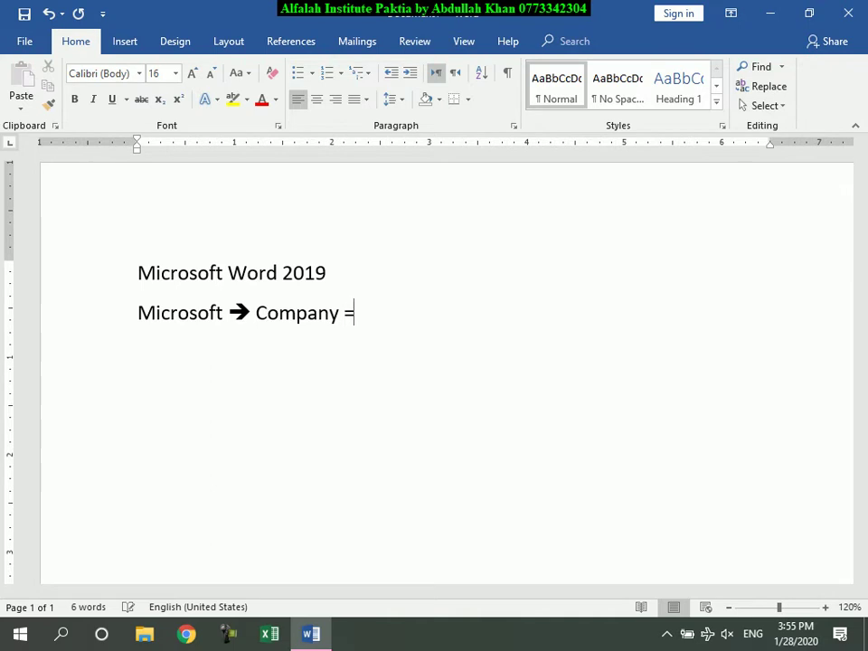
text(=> E)
key(BackSpace)
text(A)
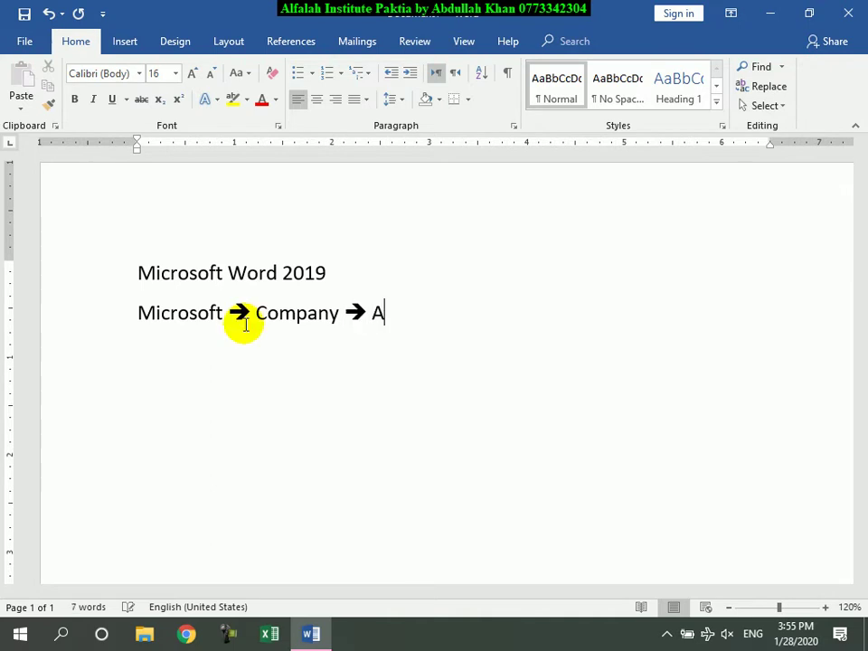
text(me)
text(rica =-=>)
key(BackSpace)
key(BackSpace)
key(BackSpace)
text(.)
key(BackSpace)
text(=)
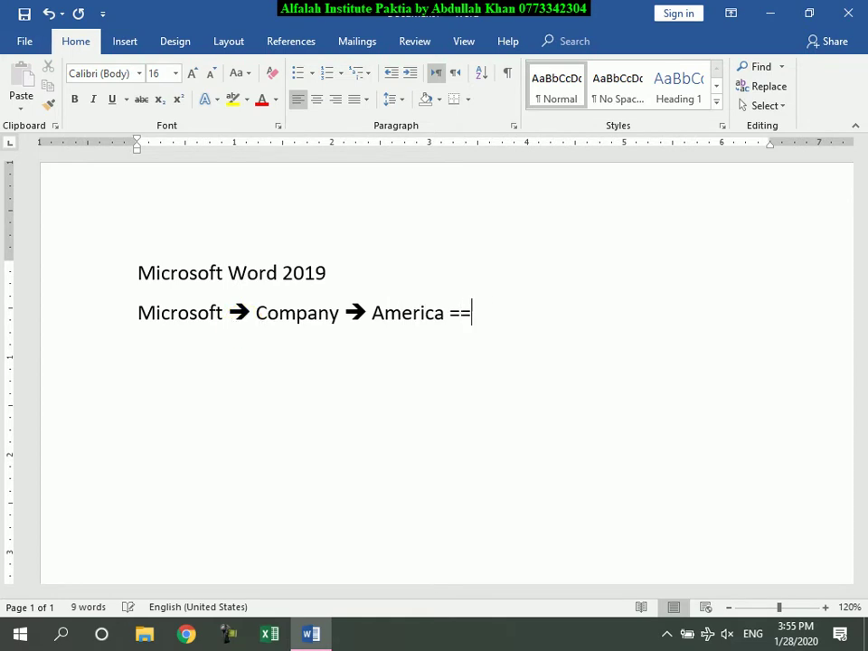
text(> Bill Gates)
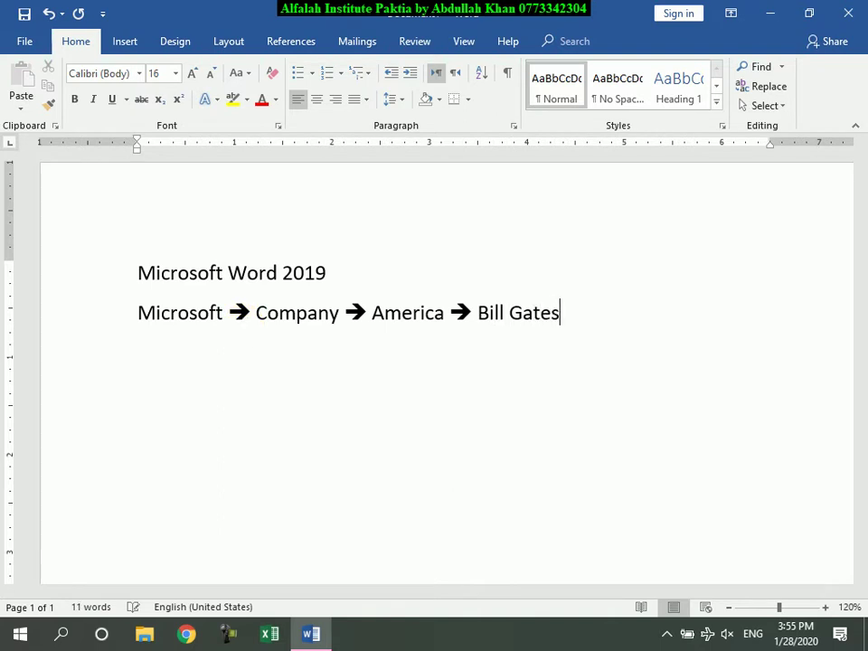
text( ==>)
text(richest )
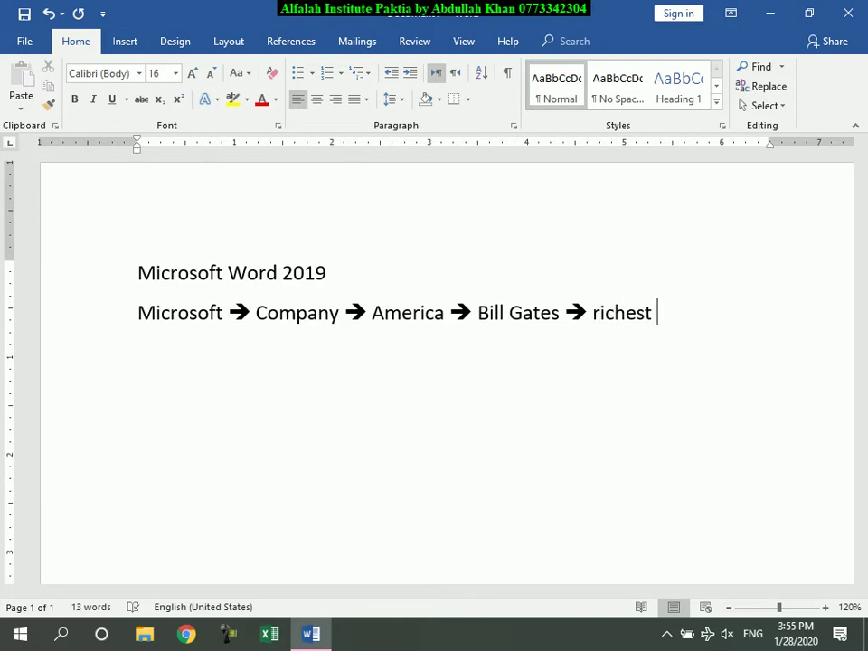
text(person in the world.)
- Start a new paragraph below the arrow-chain line
key(Return)
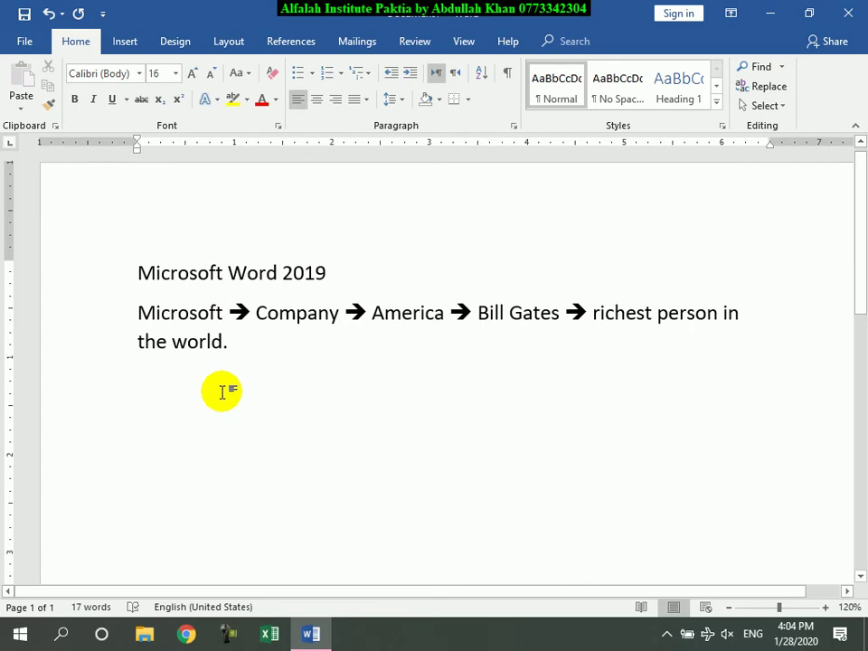
- Type 'Word ==> program Name' and '2019 ==> Version' on separate lines
text(Word )
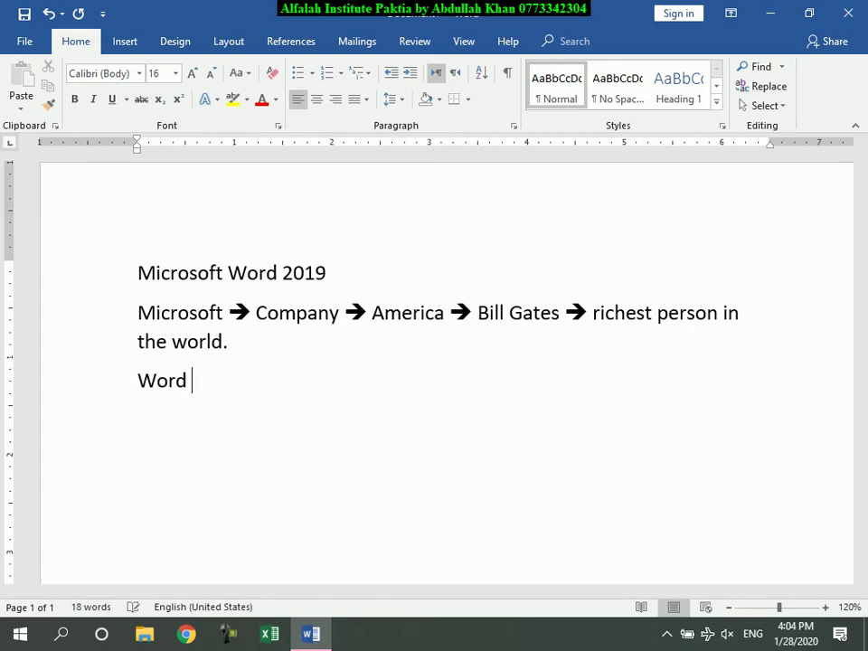
text(==> program Name)
key(Return)
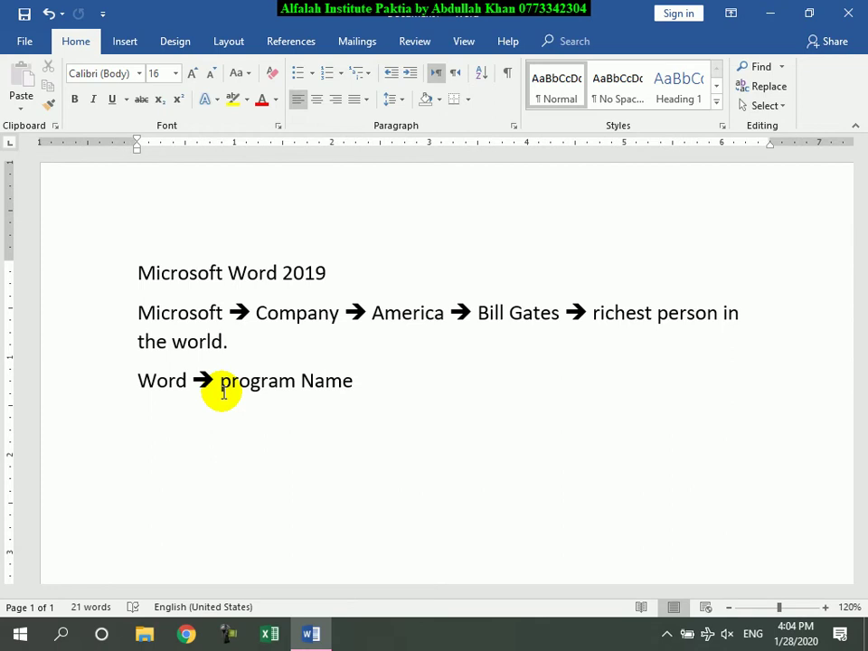
text(@)
key(BackSpace)
text(2019 )
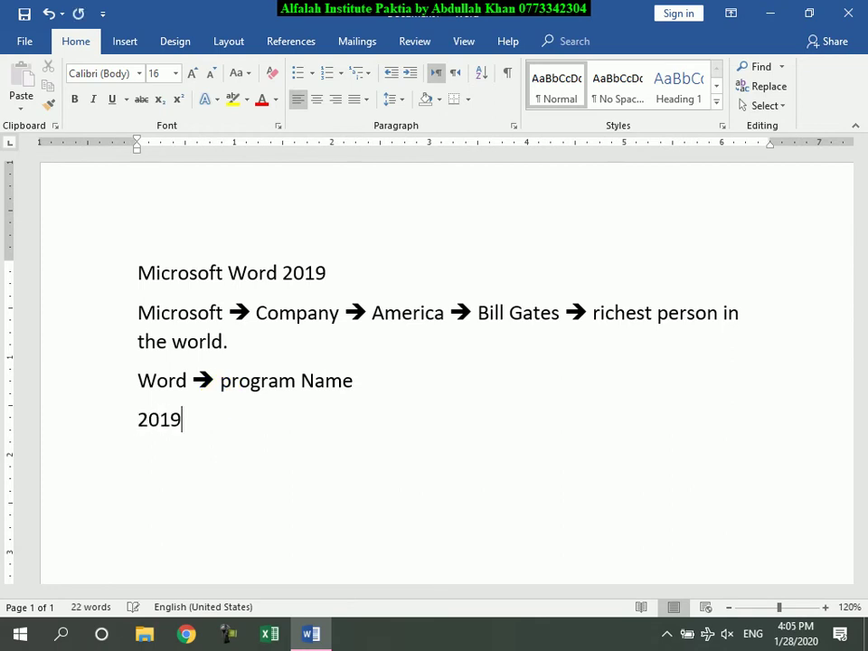
text(==>)
text(Version)
key(Return)
- Add the sentence 'Word program is used for documentation (Writing).' followed by a new line
text(Word program is used fro)
key(BackSpace)
key(BackSpace)
text(or documentation (Writing).)
key(Return)
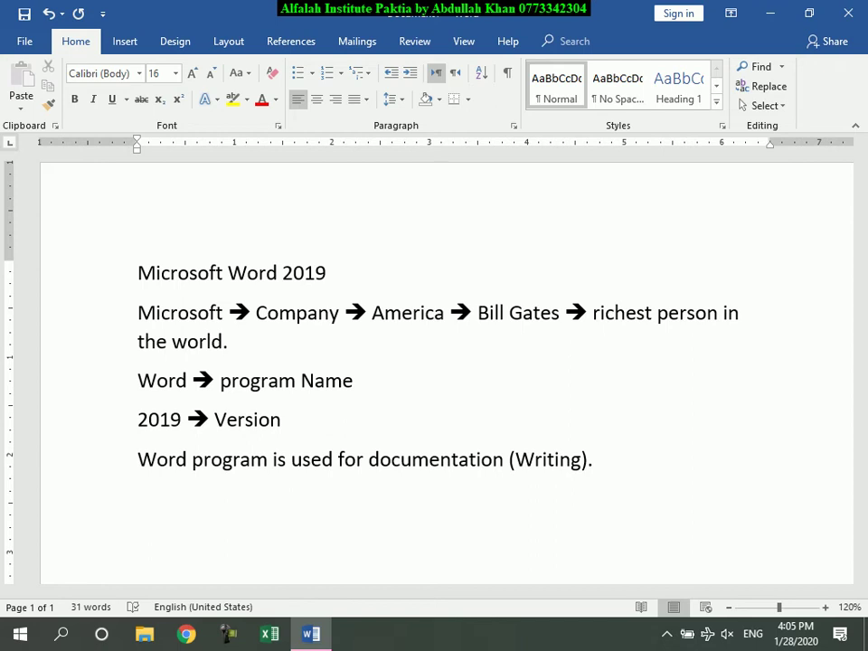
- Start a numbered list with 1. Books, Magazines and Newspapers
text(1. )
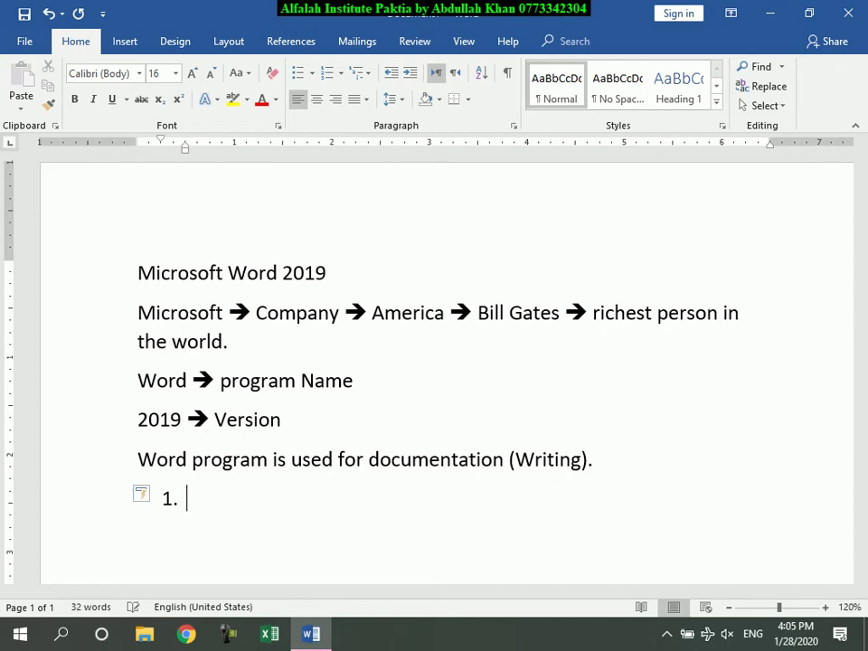
text(Books)
key(Return)
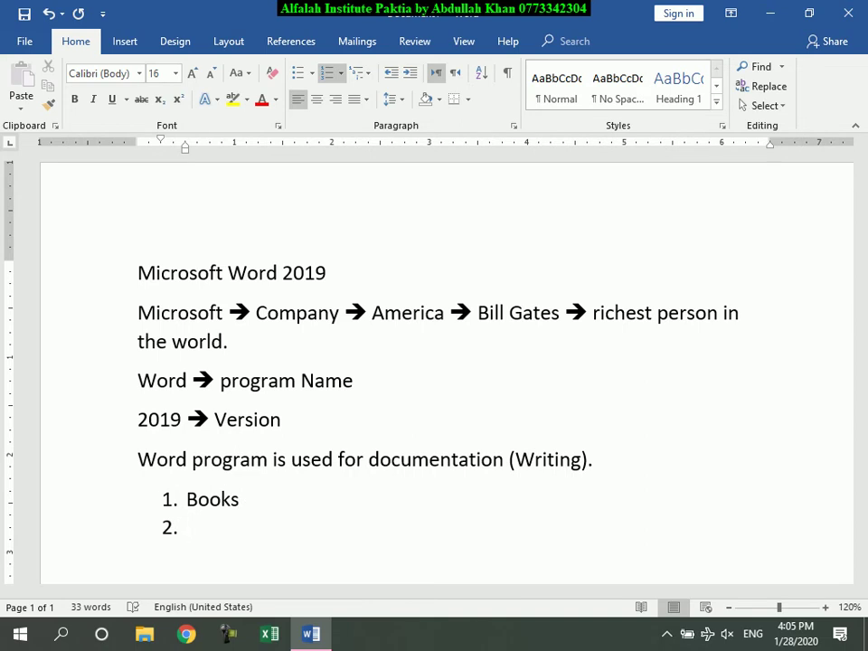
text(Ma)
text(gazines)
key(Return)
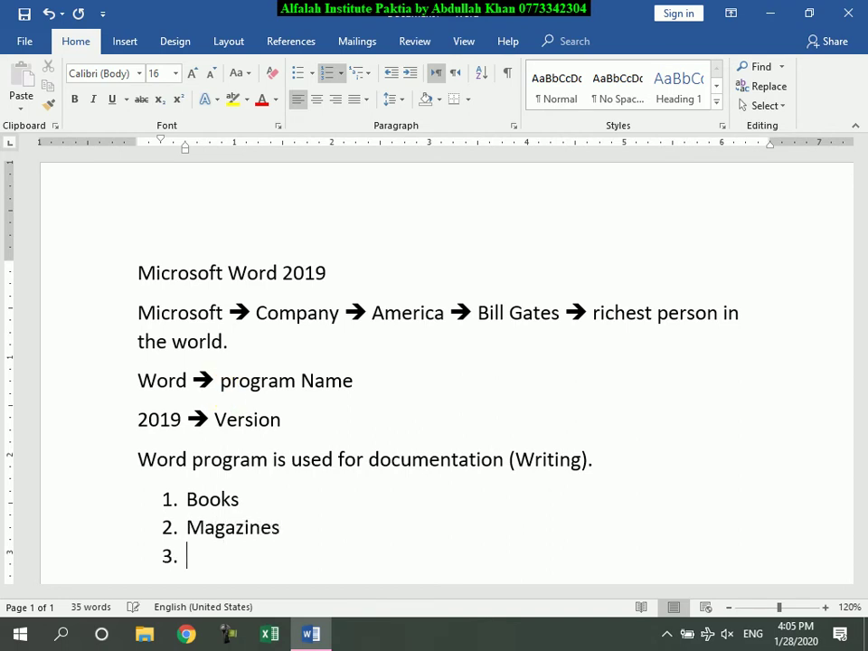
text(Nes)
key(BackSpace)
text(wspe)
key(BackSpace)
text(apers)
- Add Tables and Etc. as items four and five, then end the list
key(Return)
text(T)
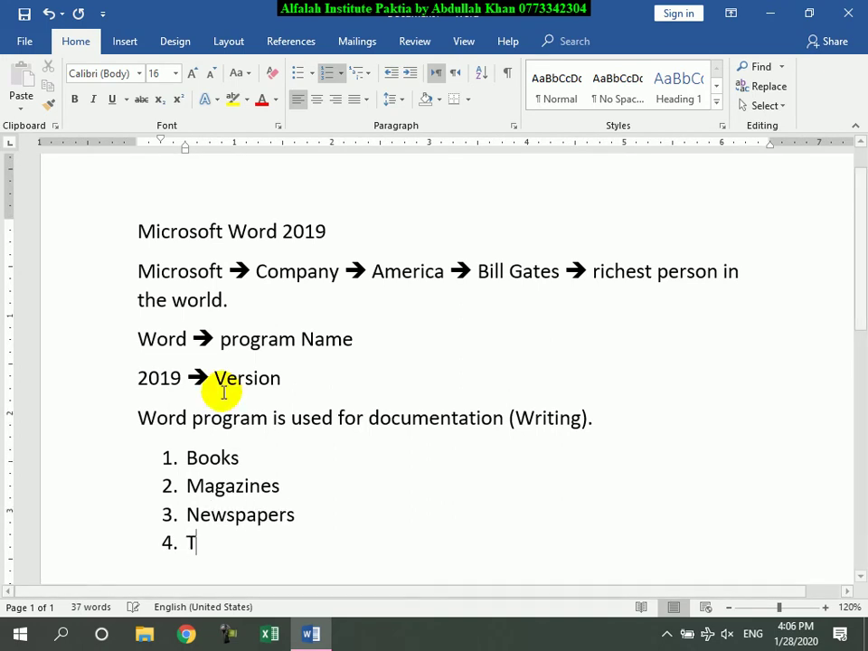
text(ables)
key(Return)
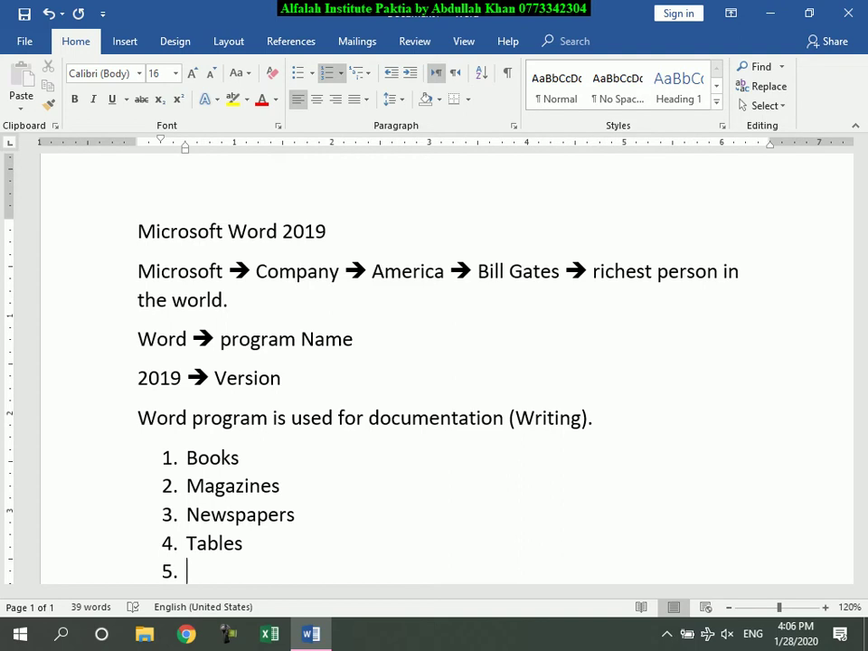
text(etc.)
key(Return)
key(Return)
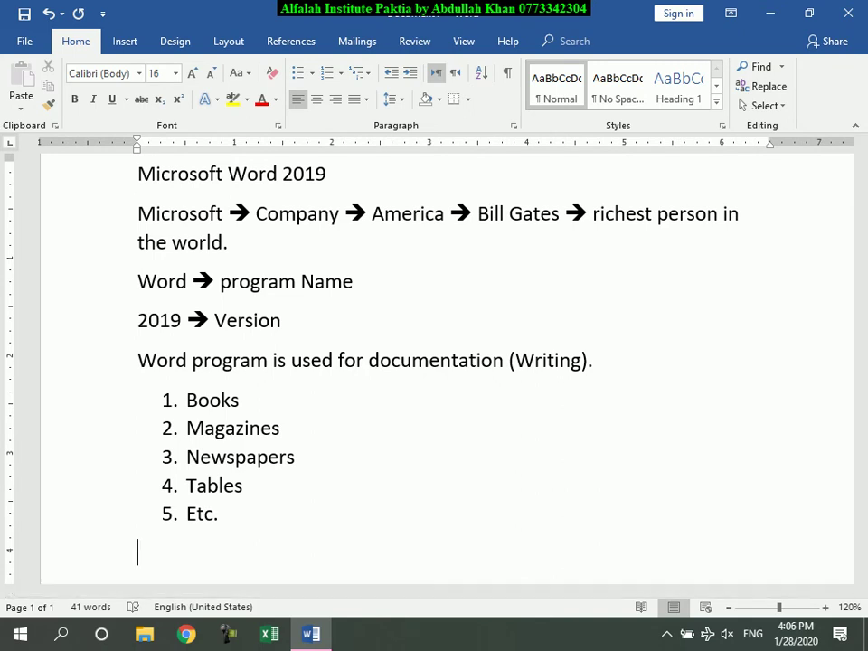
- Type 'Document', 'Icon' and 'Extension' on separate lines below the list
text(document)
key(Return)
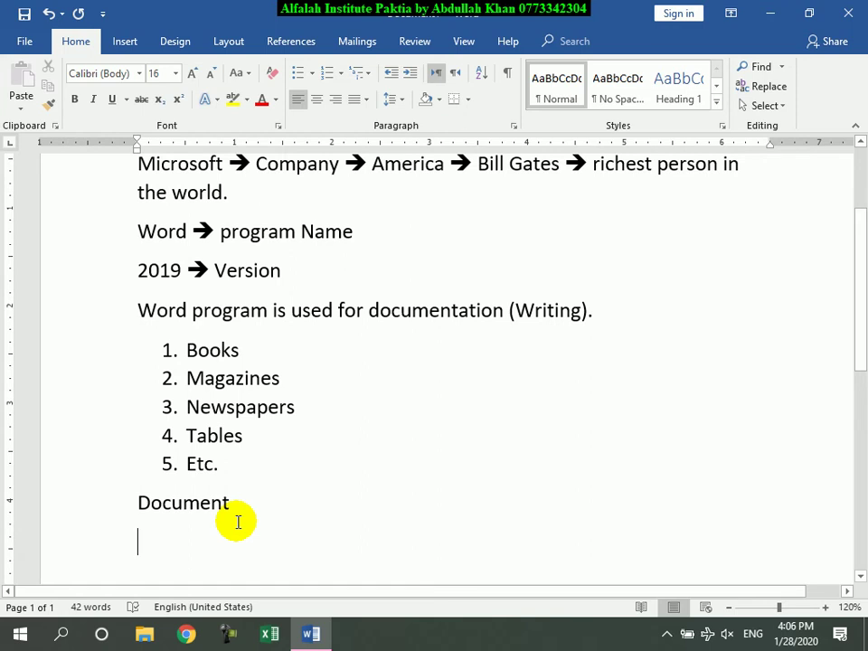
text(icon)
key(Return)
text(extension)
key(Return)
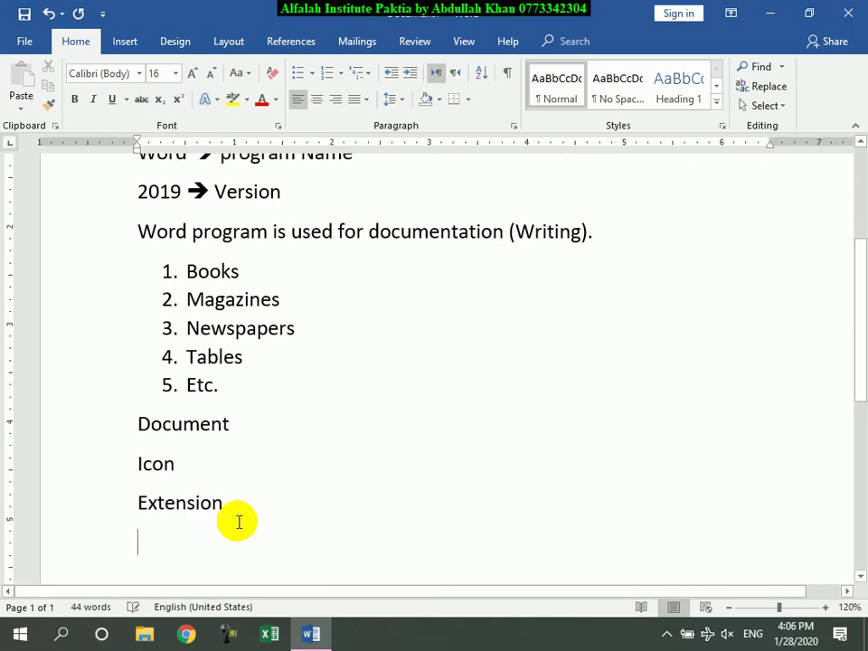
- Minimize Word, create a blank Word document named 'dada' on the desktop, and return to Word
click(769, 13)
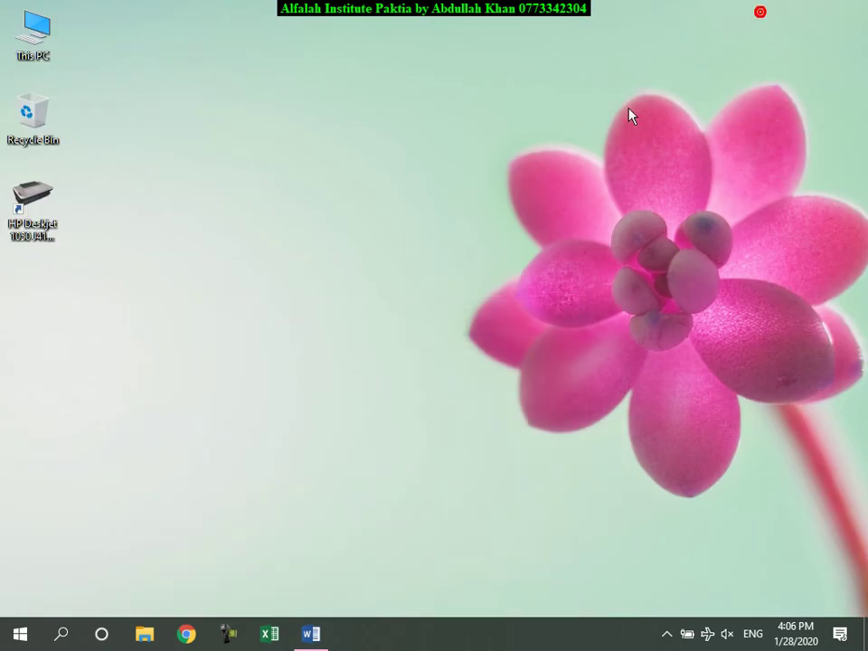
right_click(60, 297)
mouse_move(233, 431)
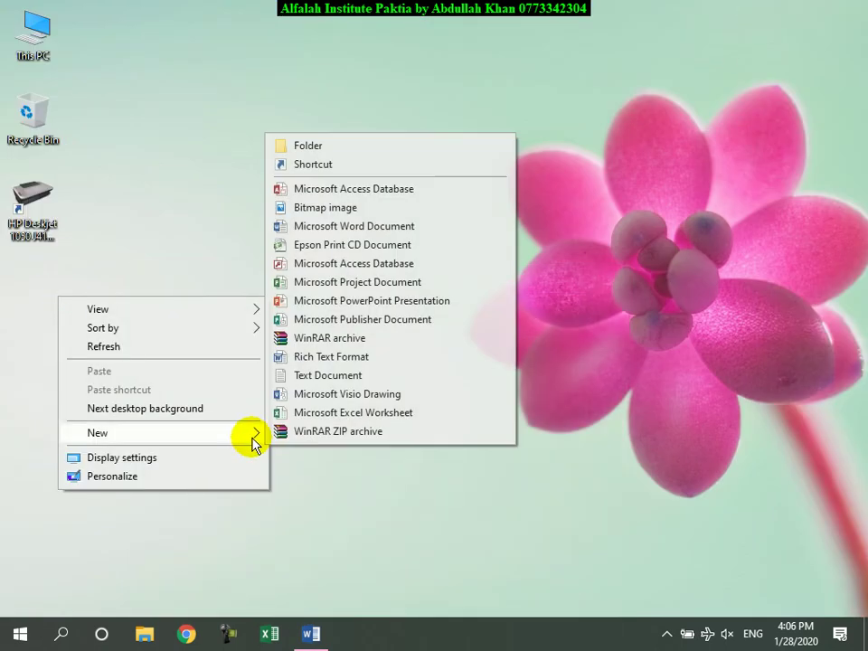
click(353, 226)
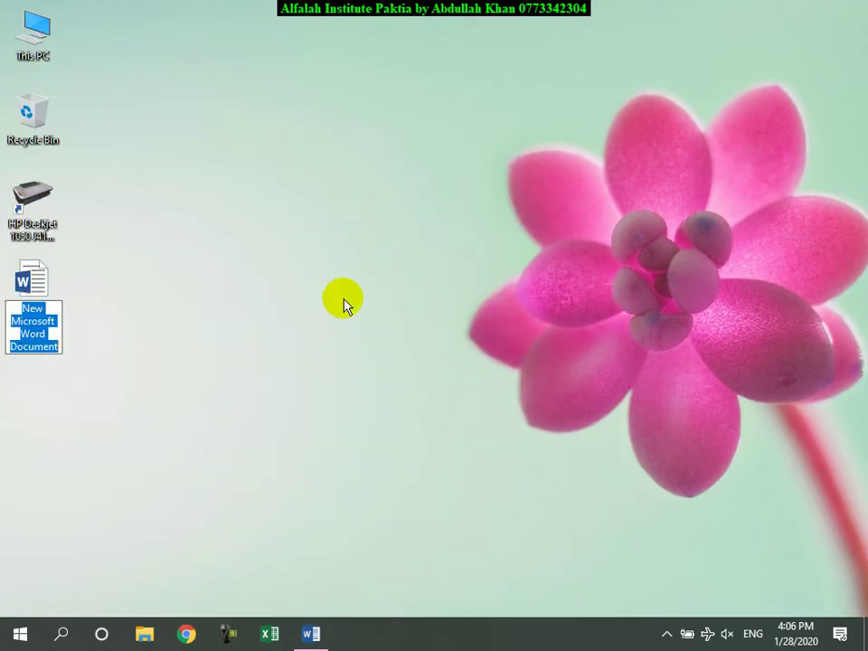
text(dada)
key(Return)
click(172, 247)
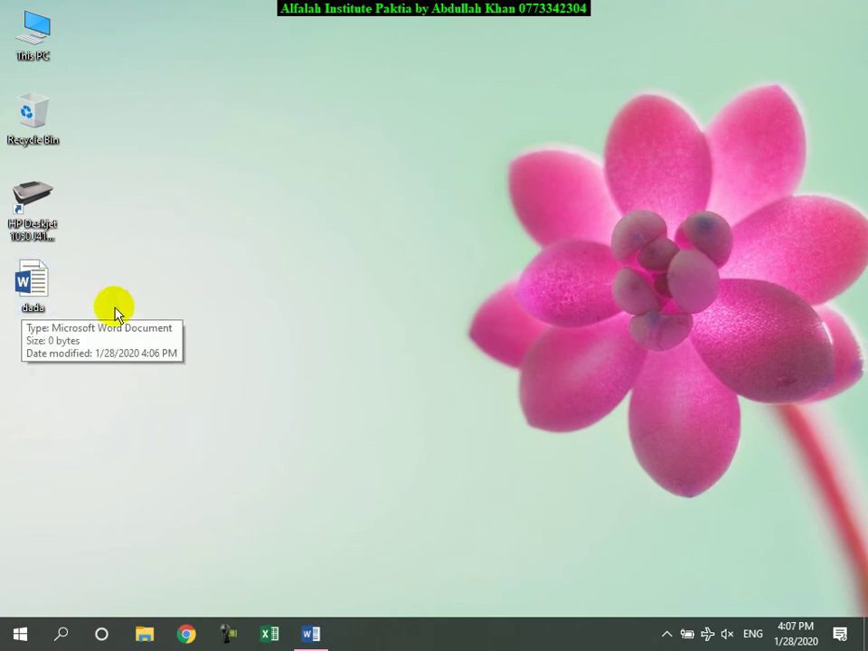
click(313, 636)
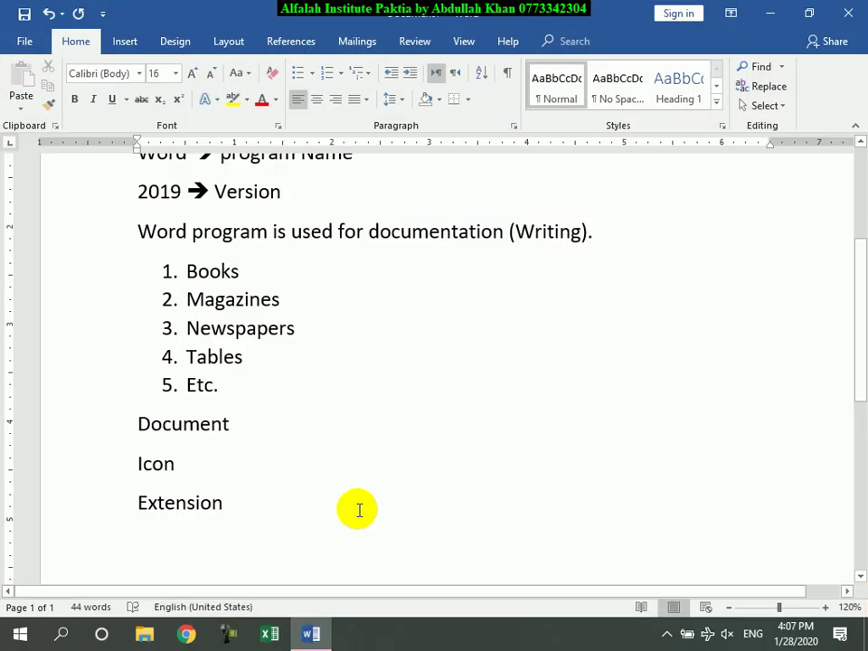
- Type the file names 'Dada.doc' and 'dada.docx' on two new lines
text(Dada)
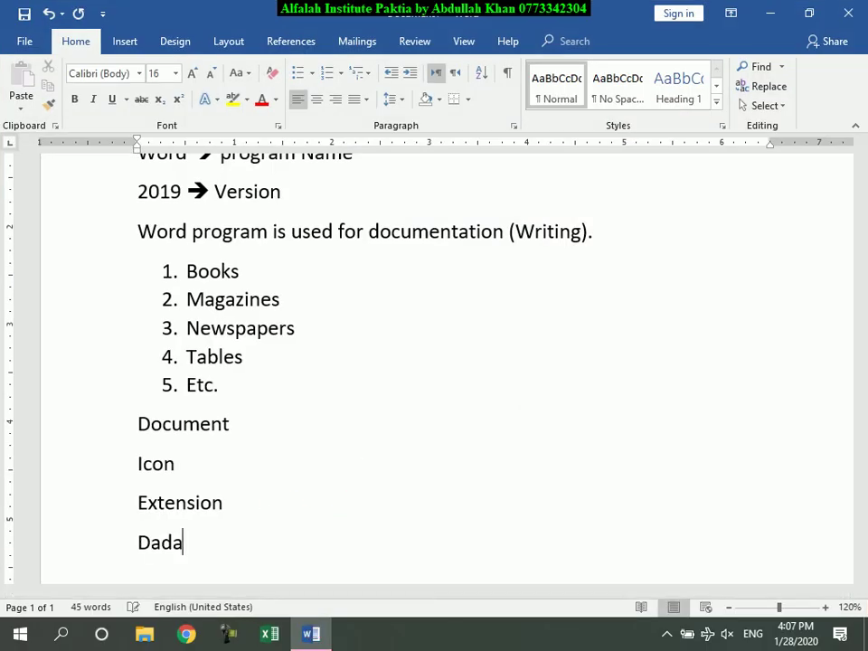
text(.doc)
key(Return)
text(dada.docx)
key(Return)
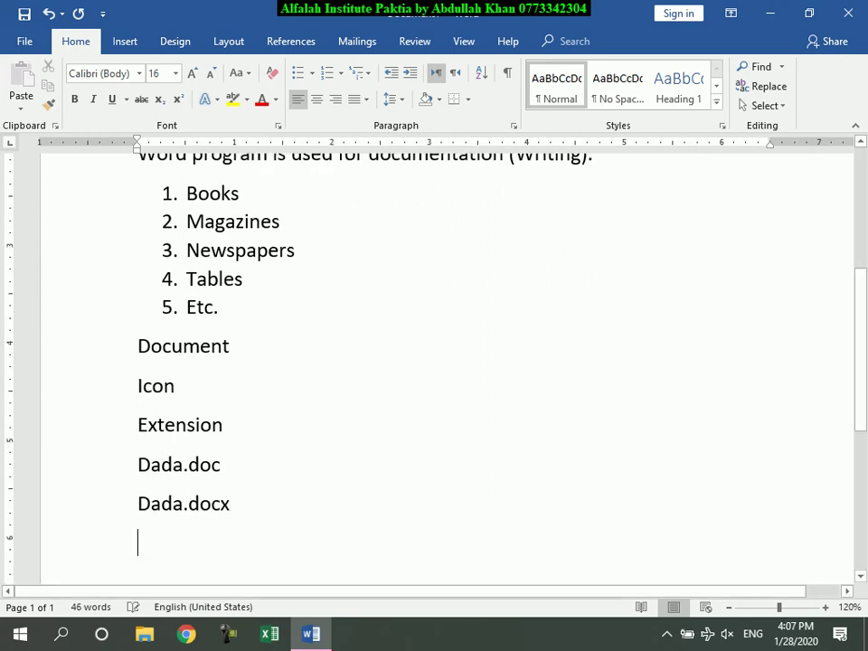
- Highlight the 'doc' extension in Dada.doc, point out the extra x in Dada.docx, and add a new line
double_click(203, 463)
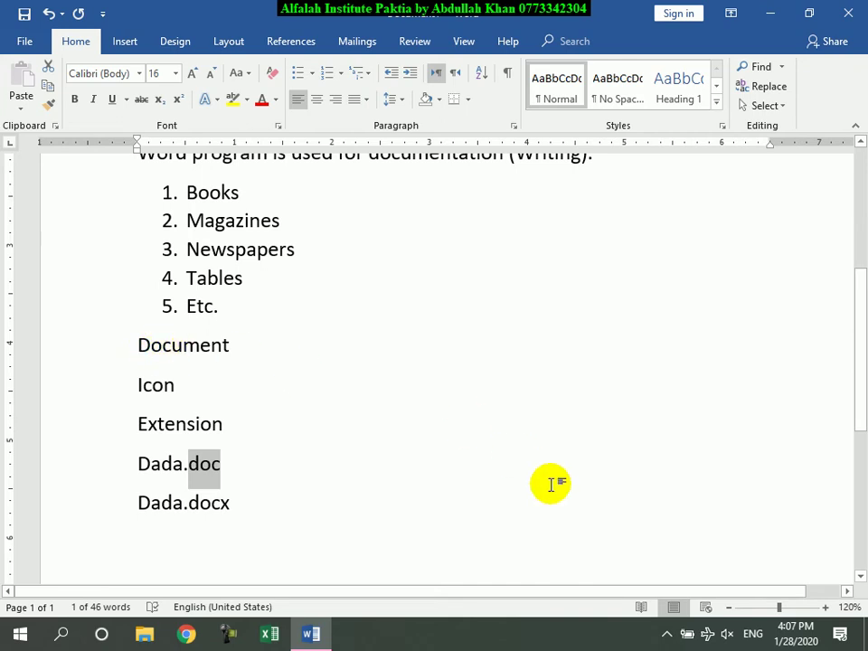
click(221, 503)
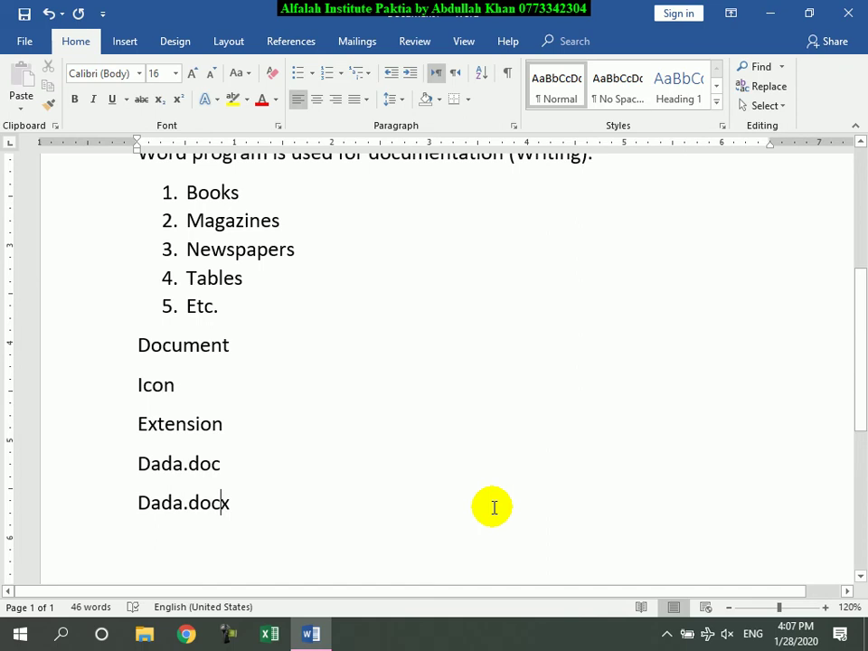
click(201, 464)
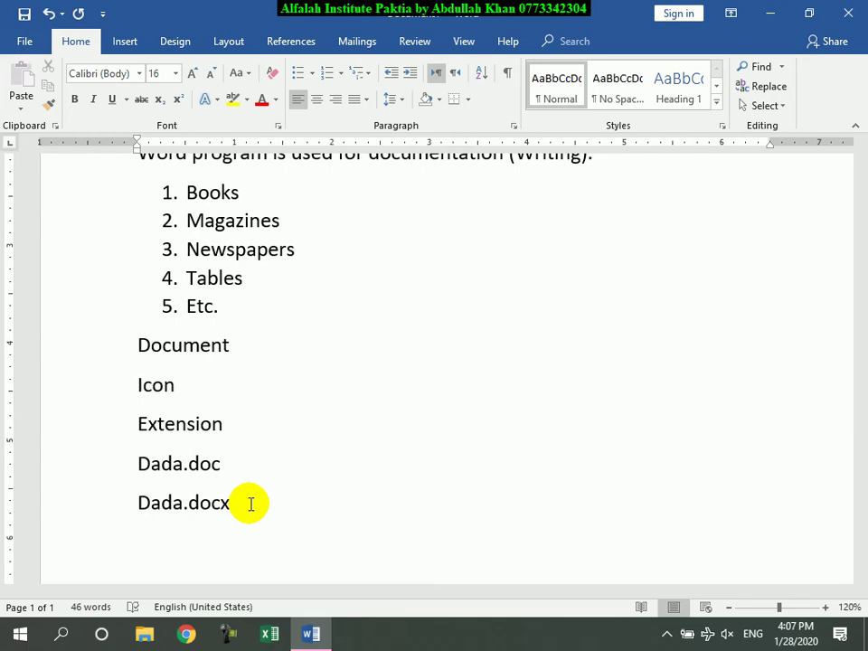
click(249, 506)
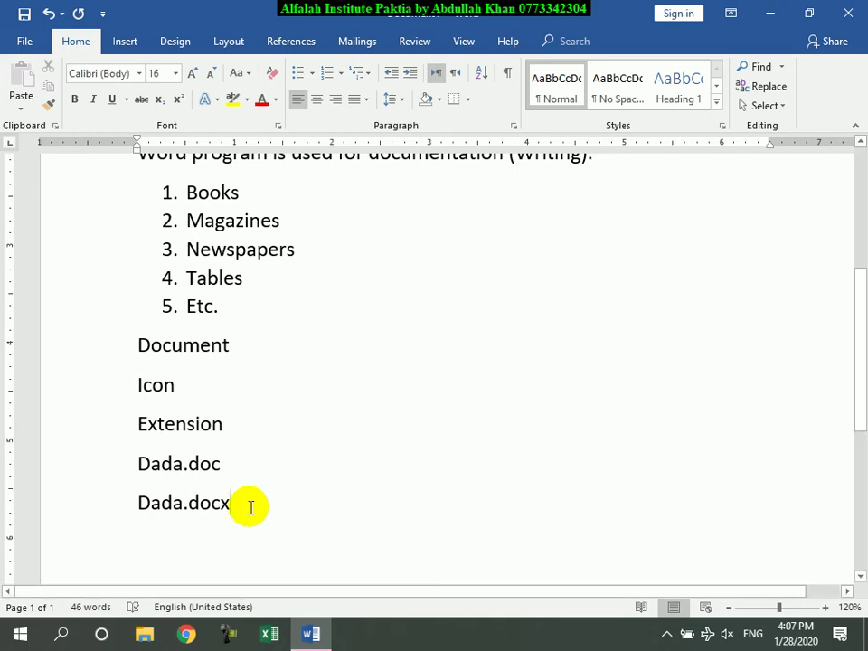
key(Return)
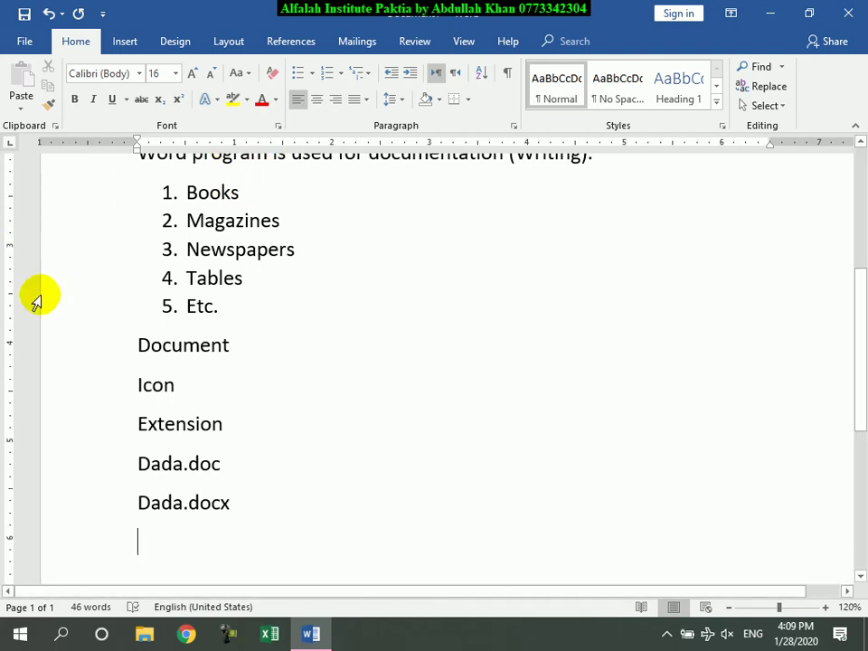
drag(861, 341, 855, 272)
scroll(680, 556, down, 1)
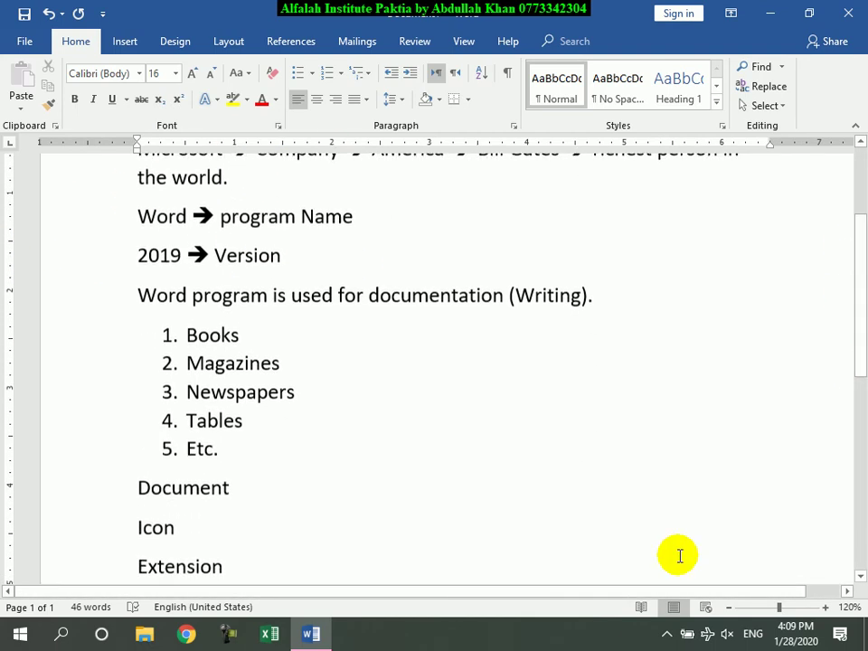
drag(579, 593, 587, 593)
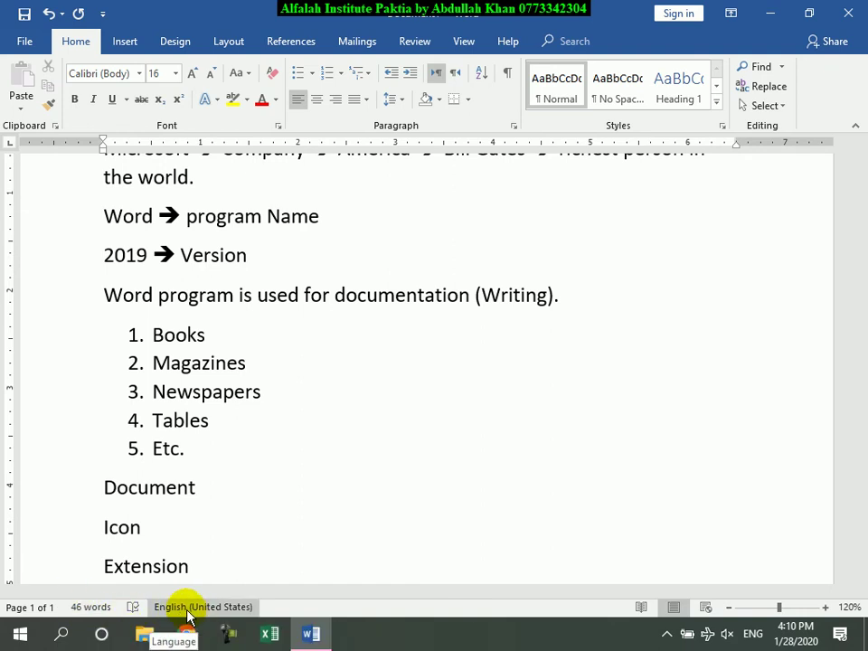
click(826, 608)
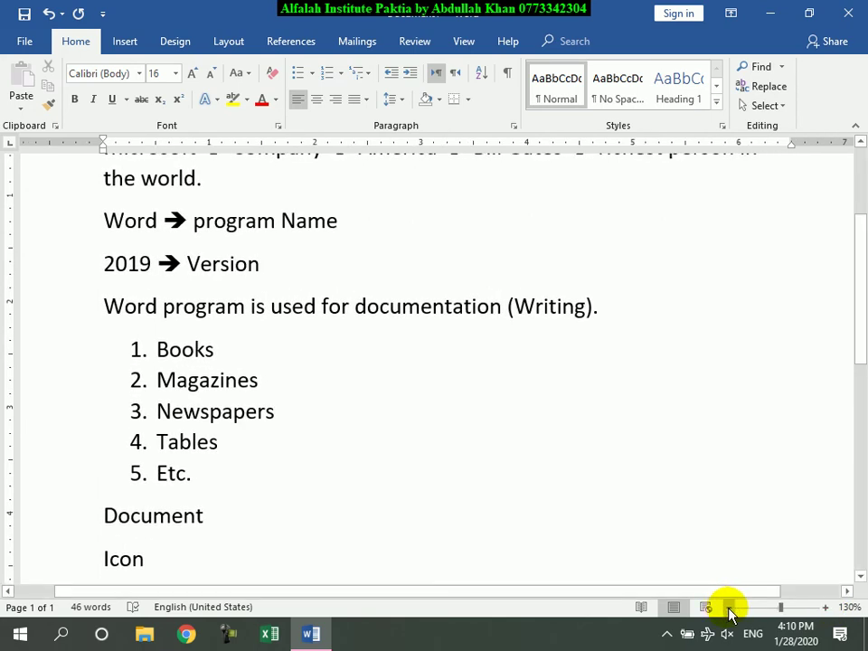
click(729, 608)
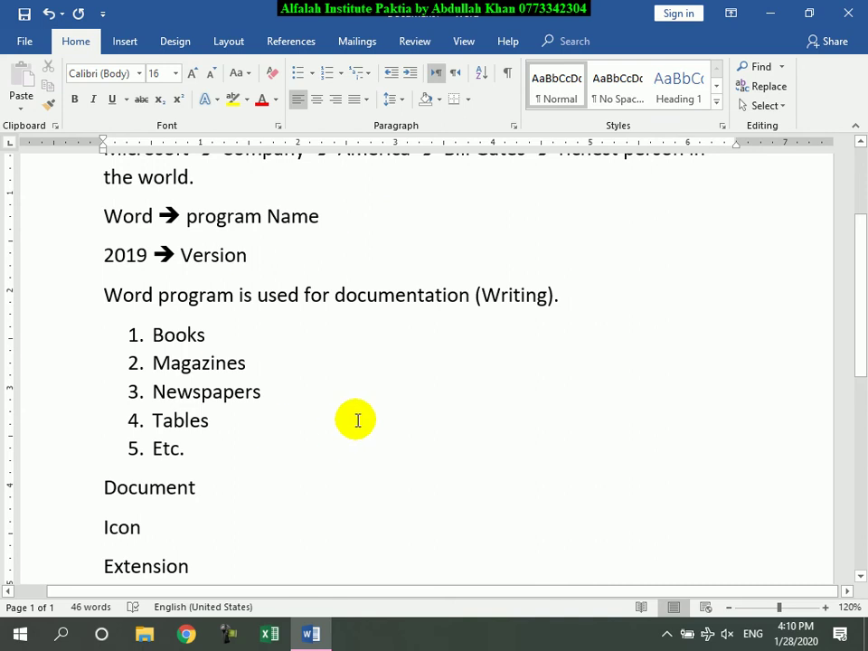
scroll(356, 425, up, 3)
- Clear the document, then generate sample text with =rand() and =rand(1)
key(ctrl+a)
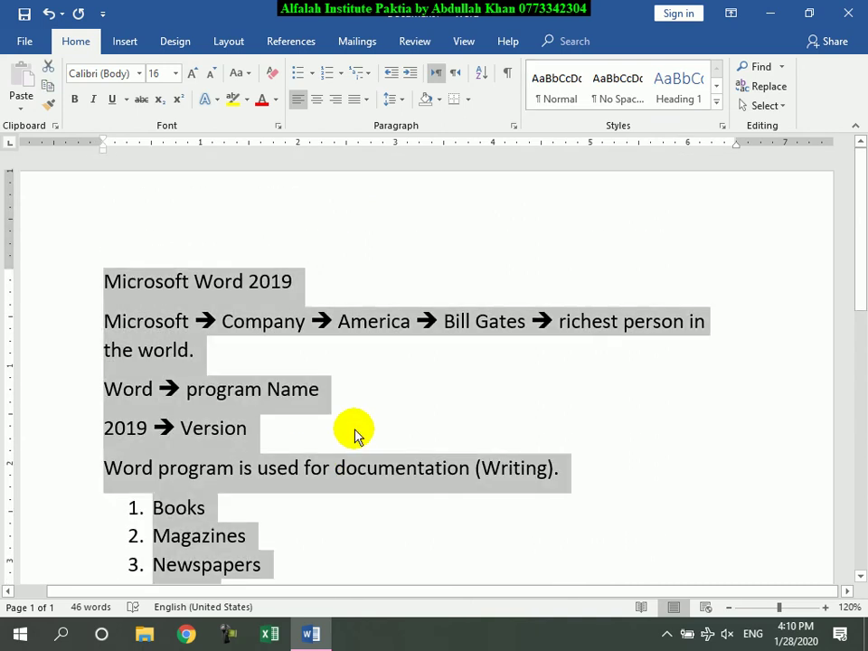
key(Delete)
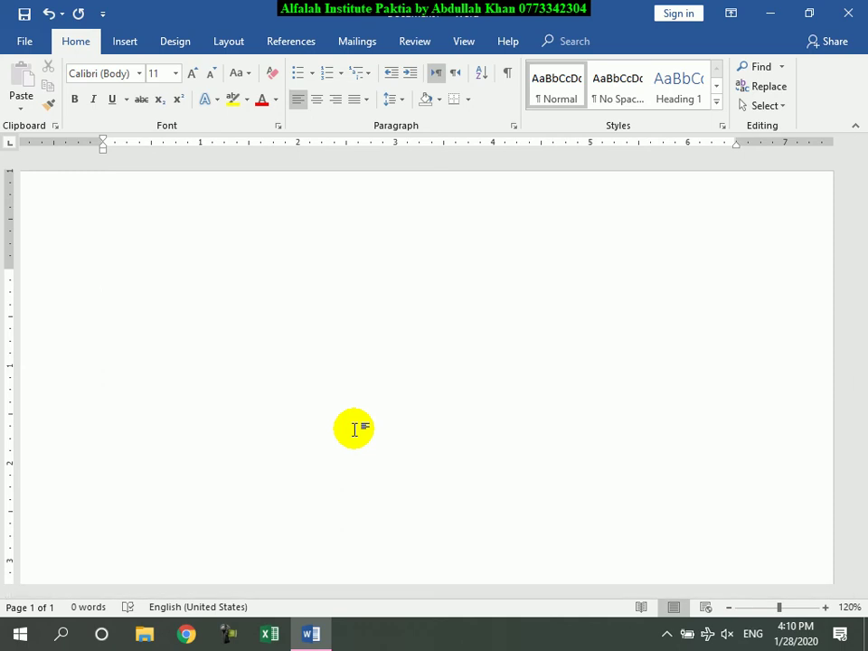
text(=rand())
key(Return)
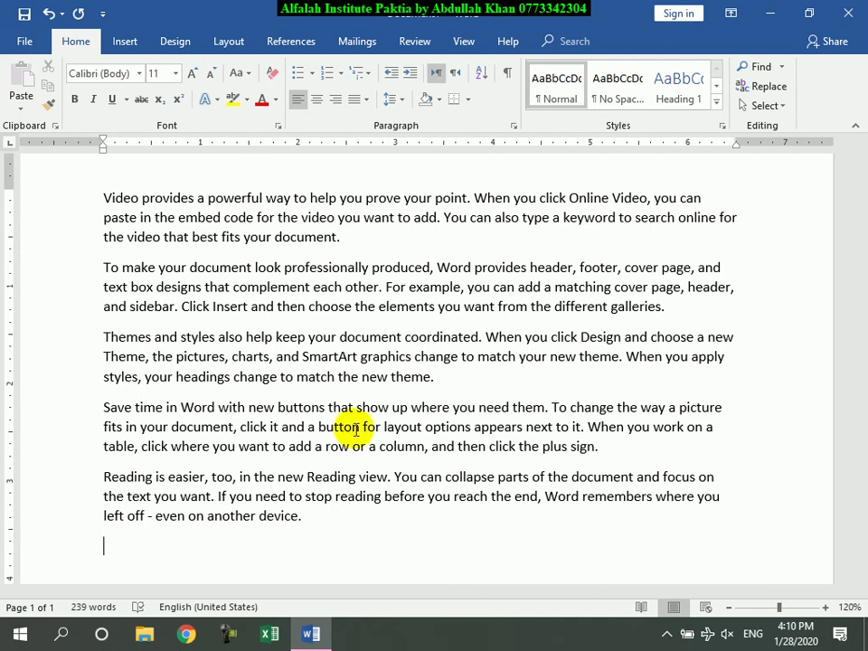
key(ctrl+a)
key(Delete)
text(=)
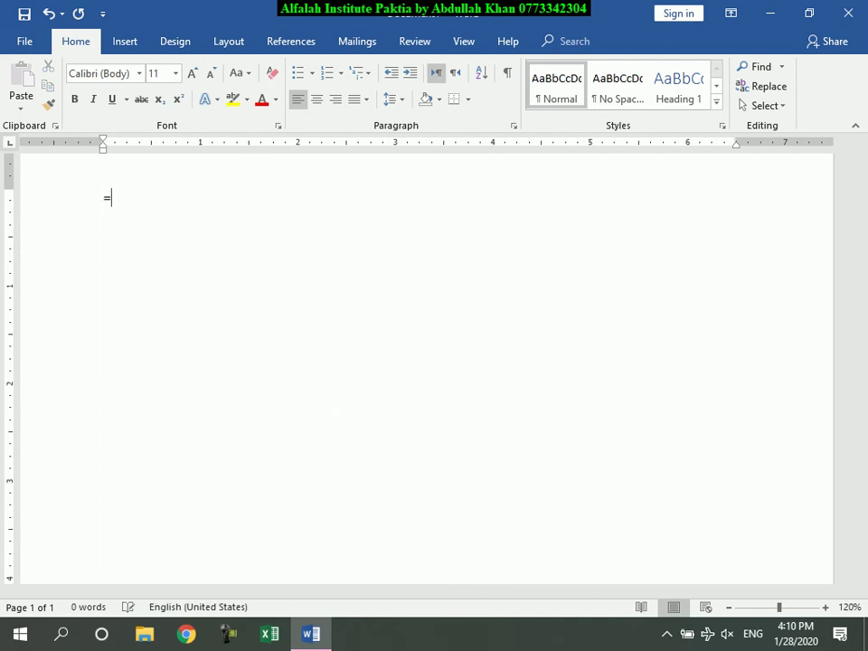
text(rand(1)
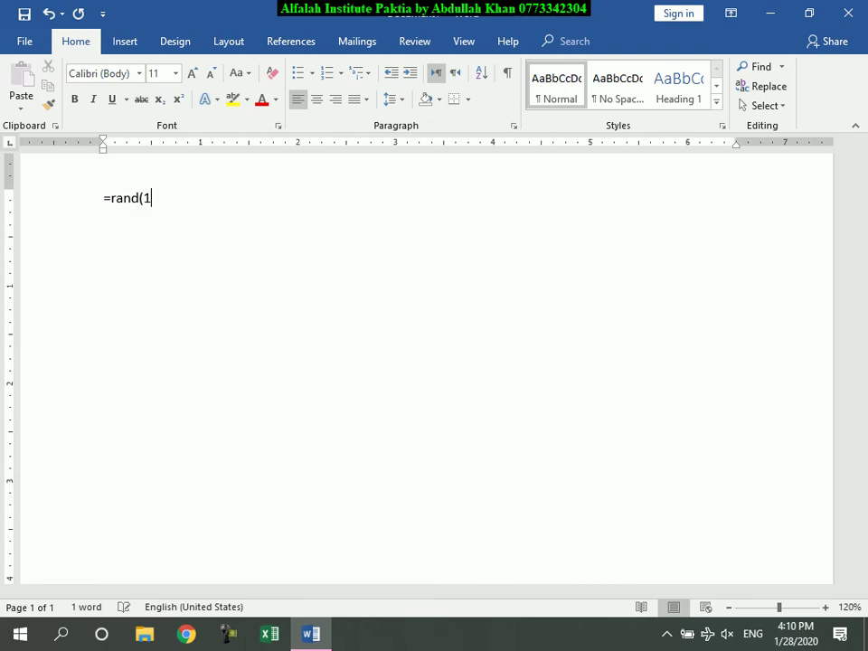
text())
key(Return)
- Generate 17 pages of sample paragraphs with =rand(6665) and select all of it
text(=rand()
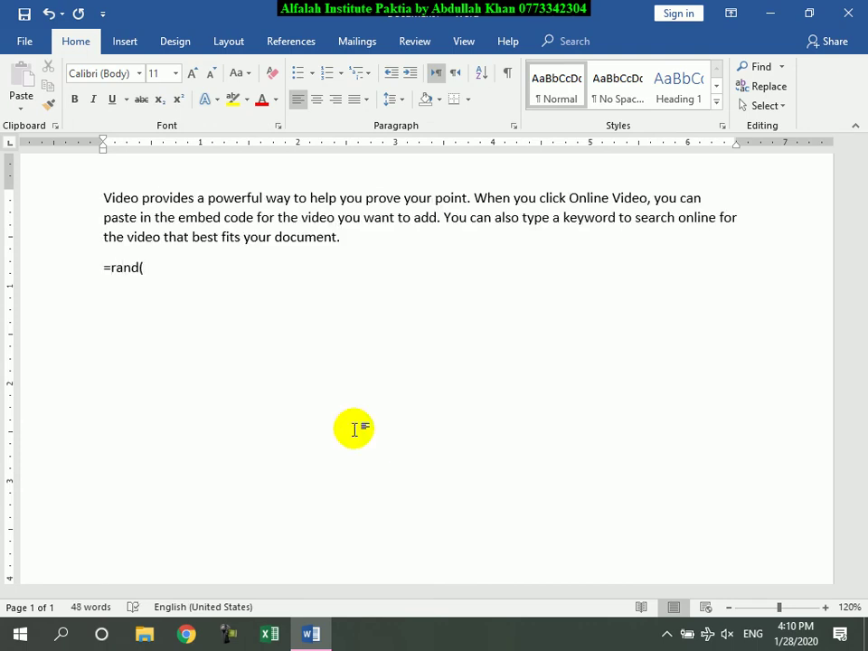
text(6665))
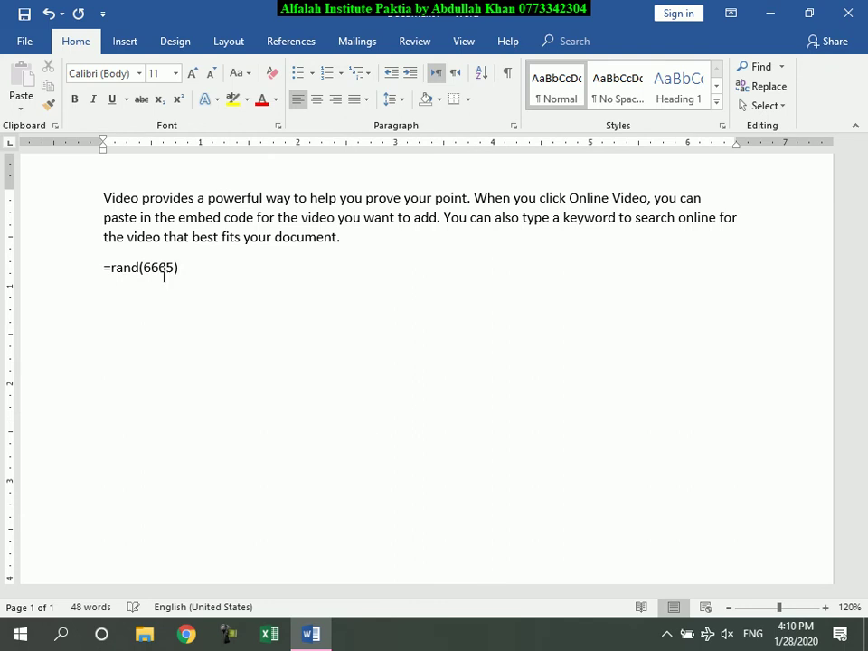
key(Return)
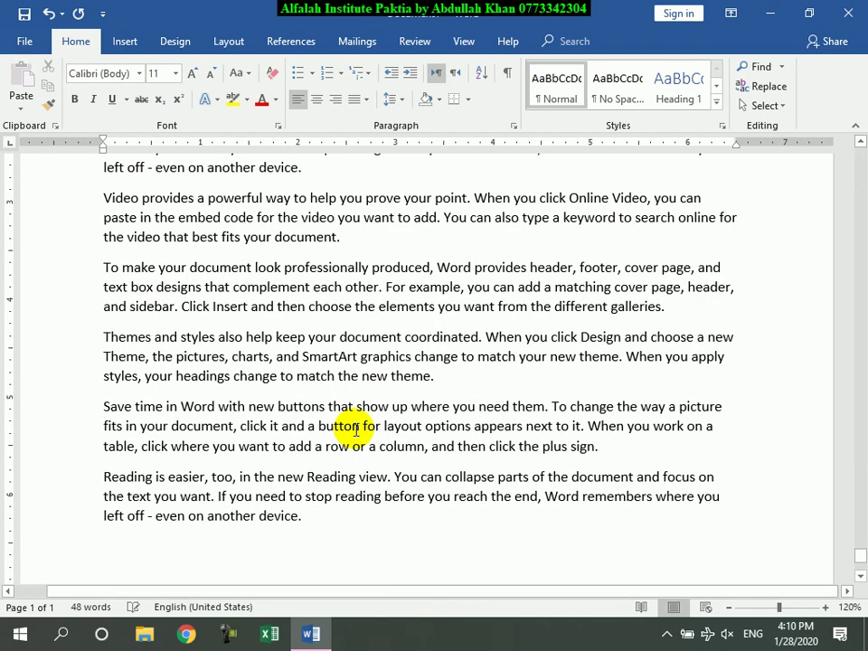
key(Return)
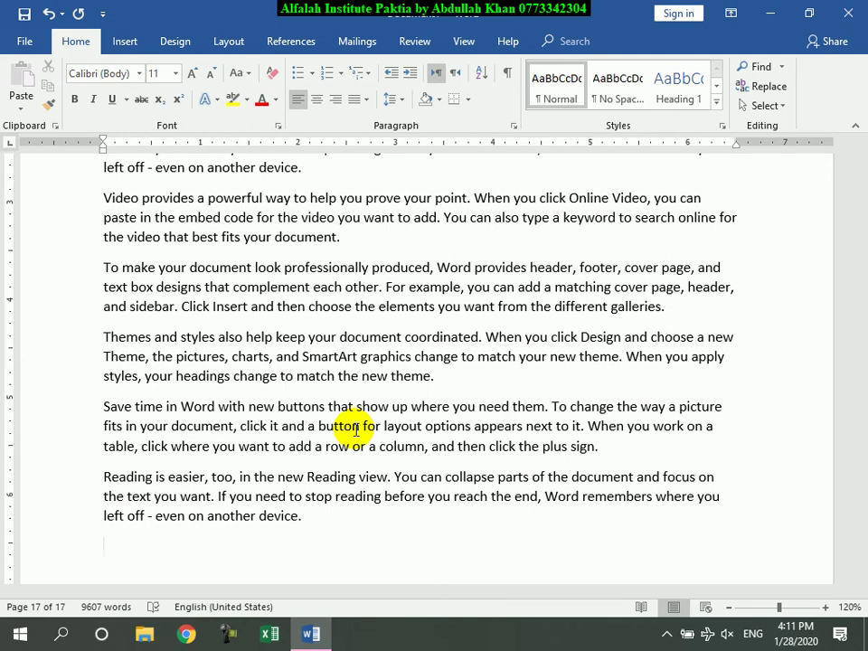
key(ctrl+a)
- Delete all the generated sample text, leaving a single empty page
key(Delete)
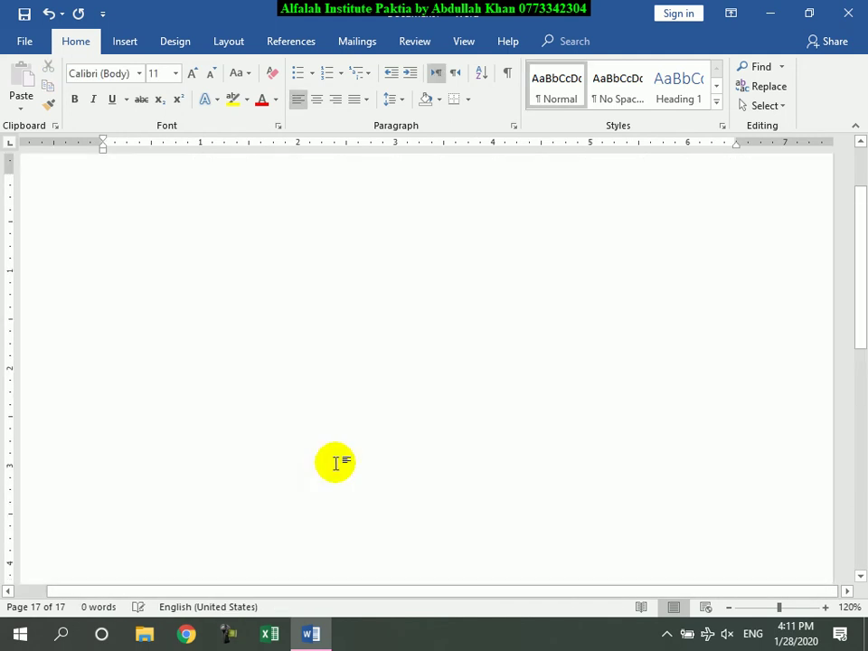
scroll(258, 341, down, 2)
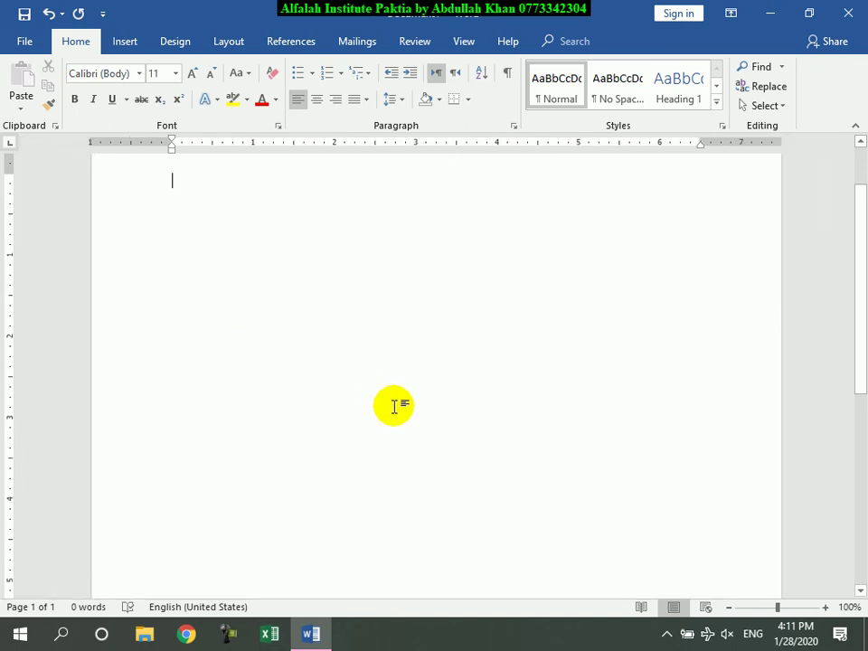
scroll(403, 411, up, 1)
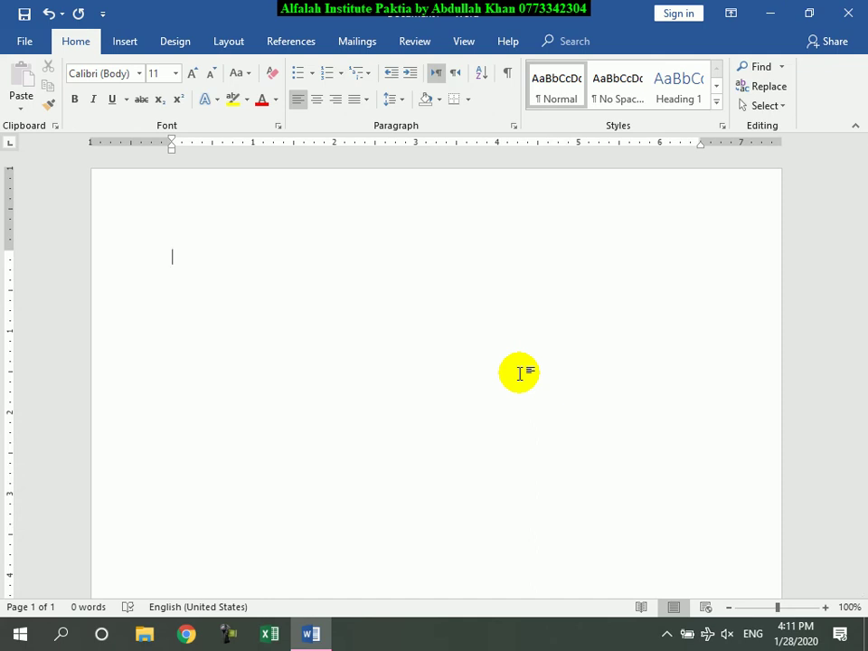
- Close Word discarding Document1, and unpin Word from the taskbar
click(848, 12)
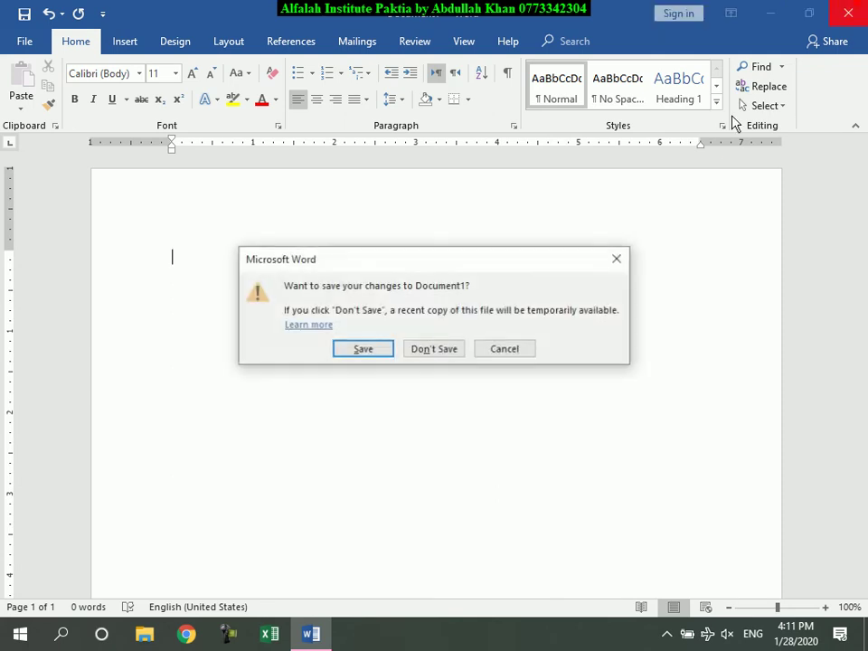
click(438, 347)
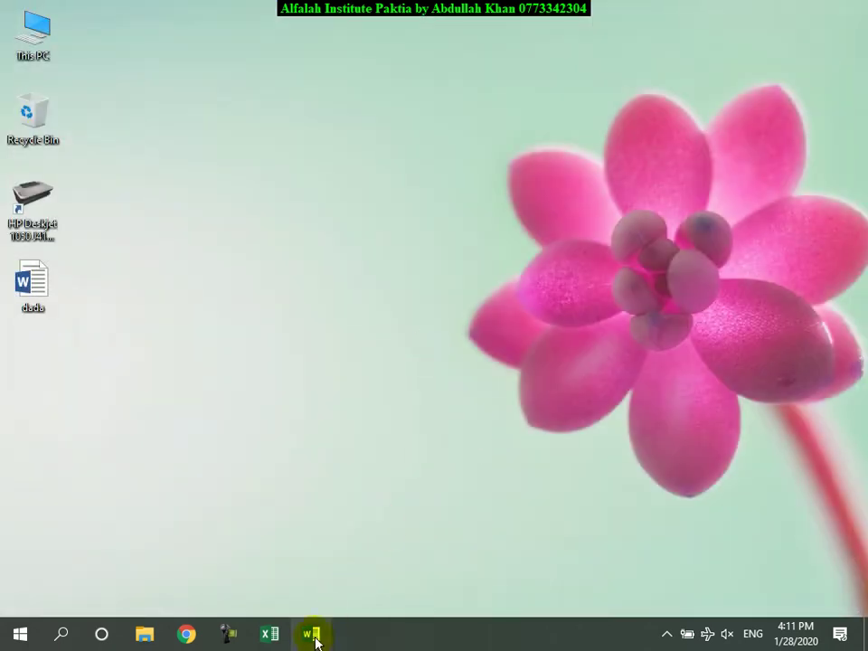
right_click(312, 635)
click(291, 599)
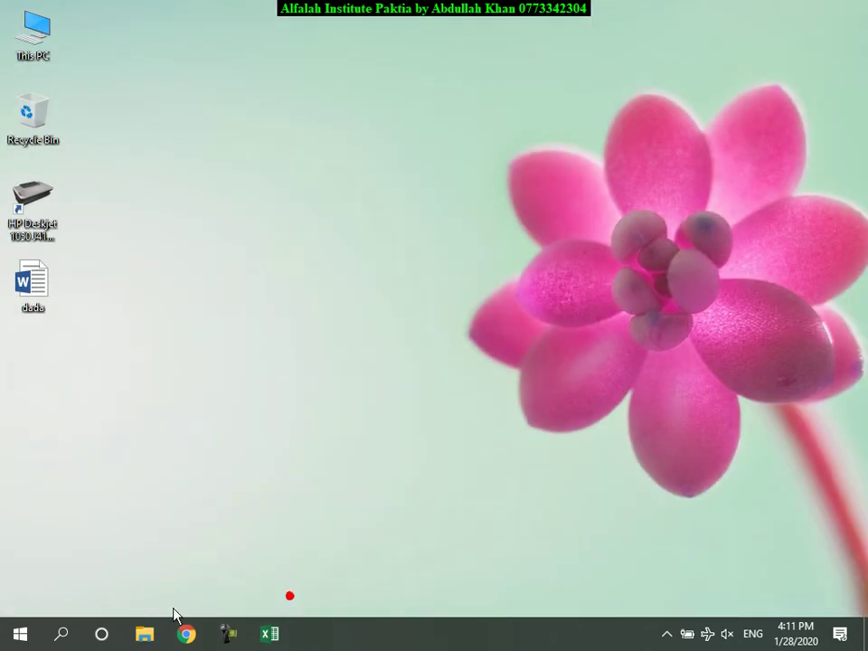
- Unpin the Word tile from the Start menu
click(20, 634)
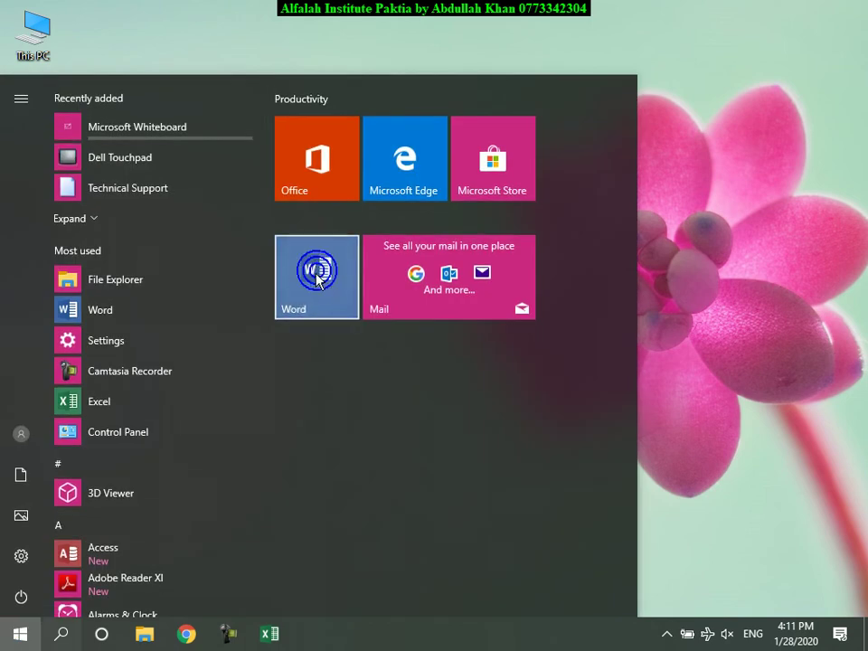
right_click(319, 279)
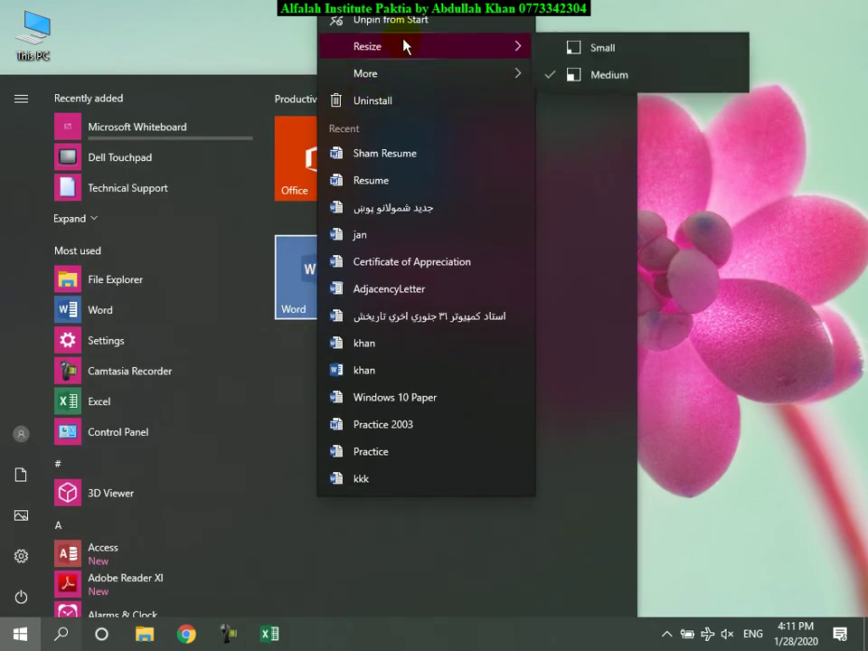
click(405, 22)
click(781, 391)
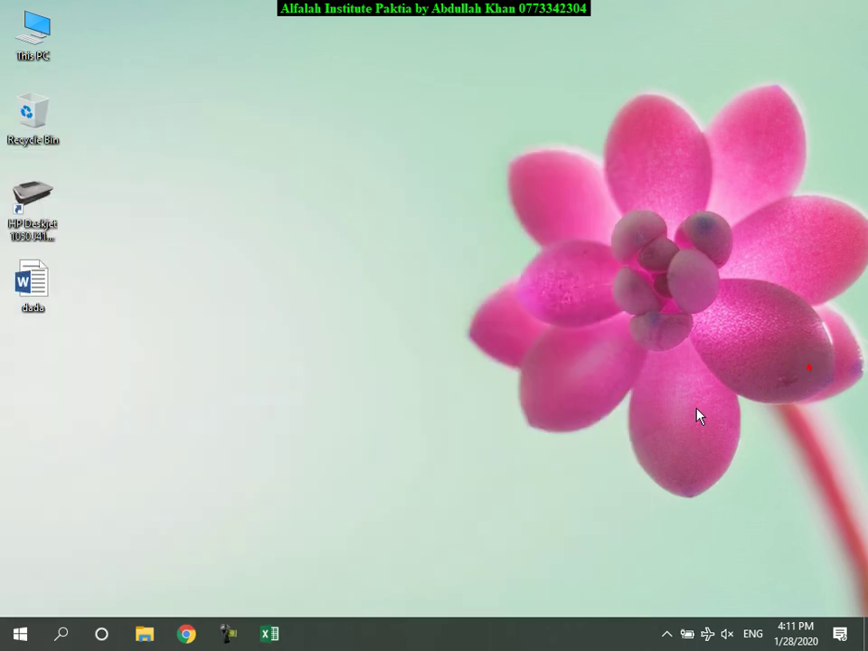
click(20, 636)
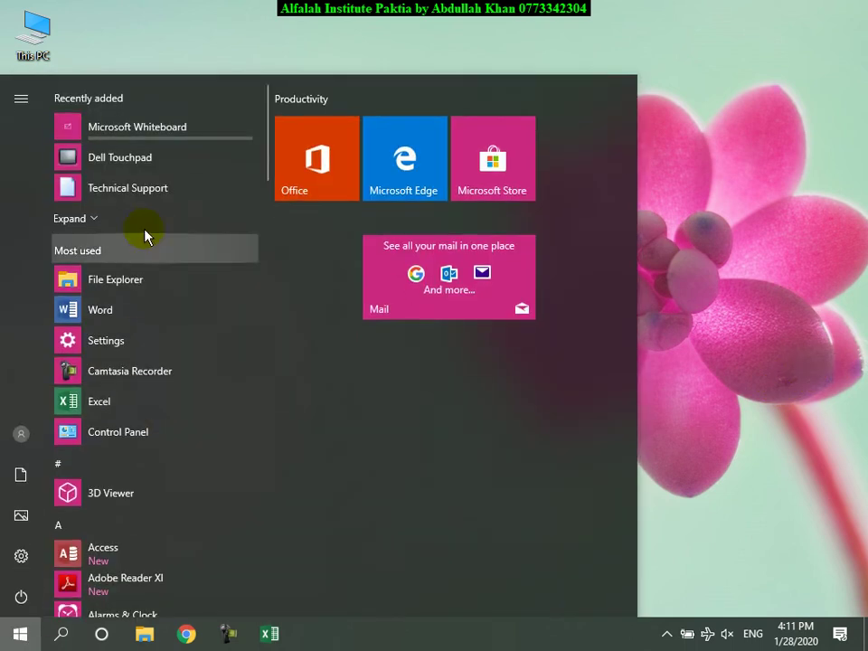
scroll(137, 414, down, 5)
scroll(138, 415, down, 5)
scroll(139, 418, down, 5)
scroll(141, 423, down, 1)
scroll(140, 422, down, 3)
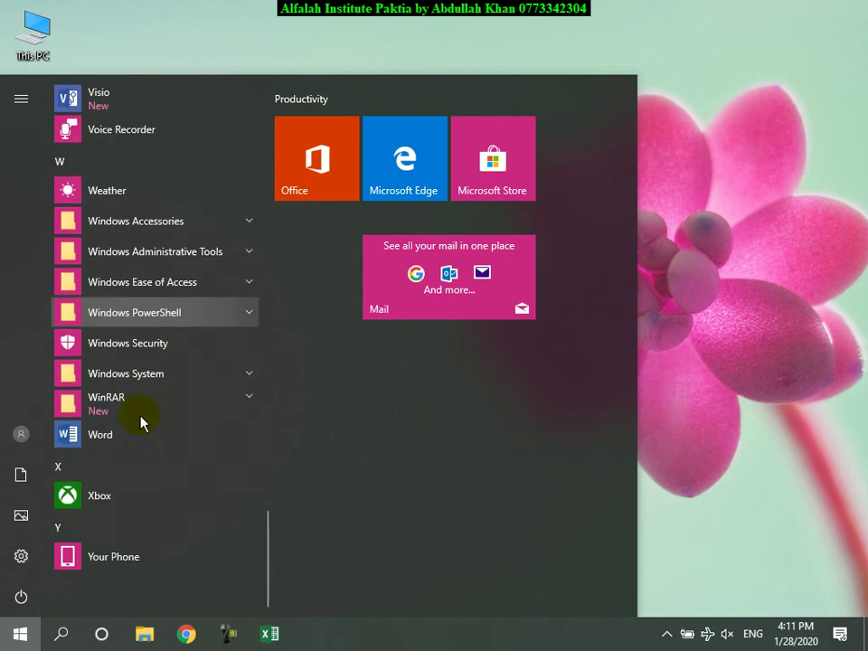
click(82, 436)
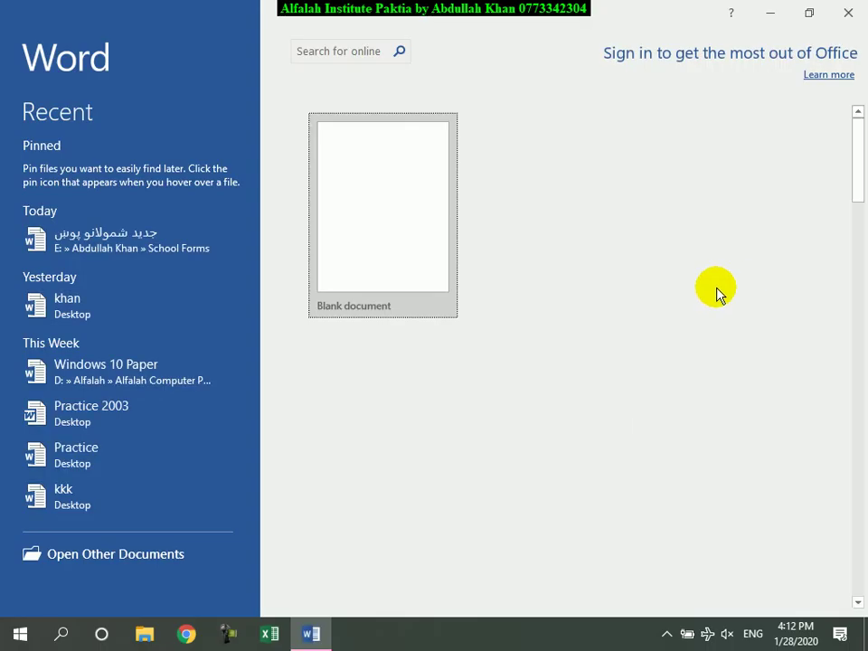
click(108, 468)
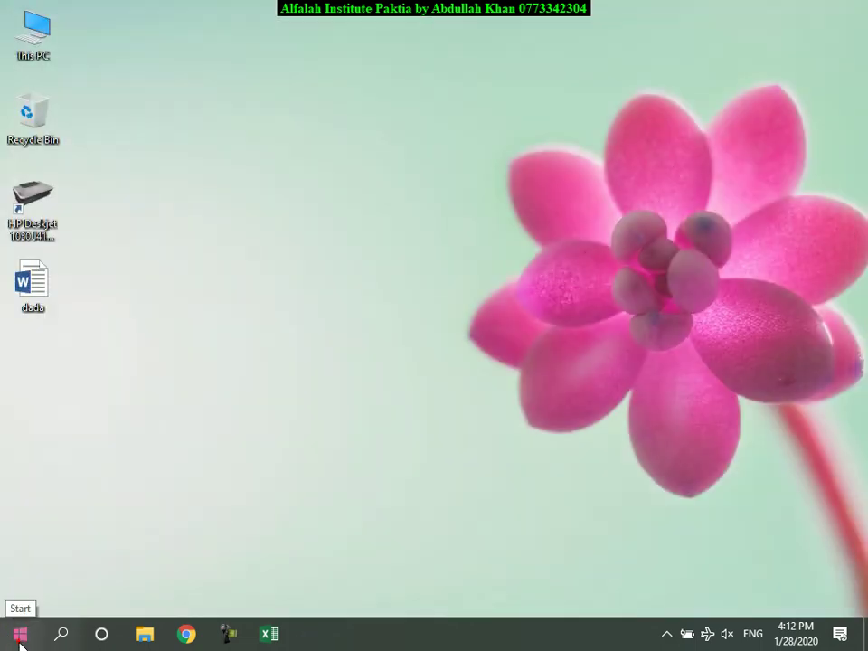
- Find Word in the Start menu app list and pin it to the Start tiles
click(20, 633)
scroll(135, 533, down, 5)
scroll(156, 501, down, 5)
scroll(159, 504, down, 5)
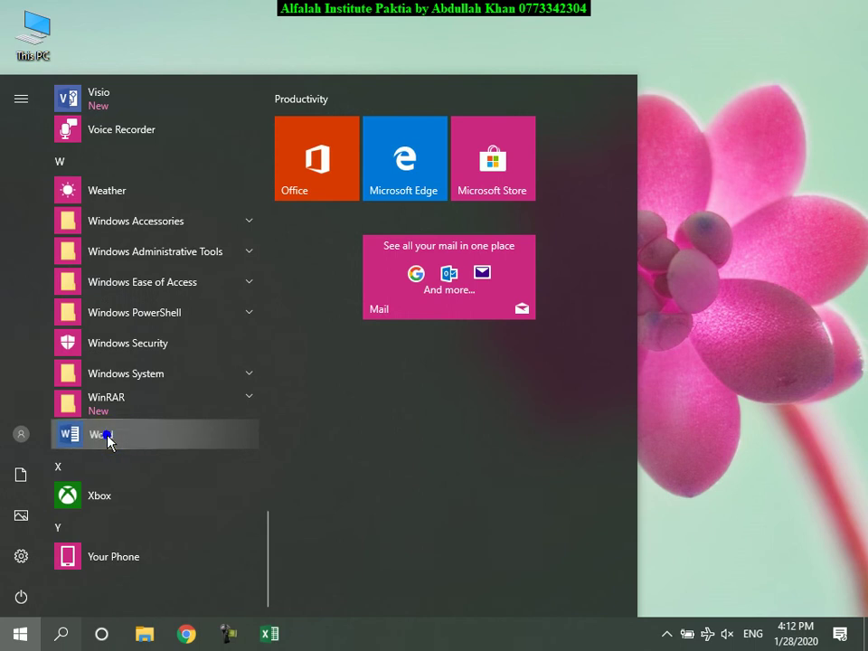
right_click(107, 438)
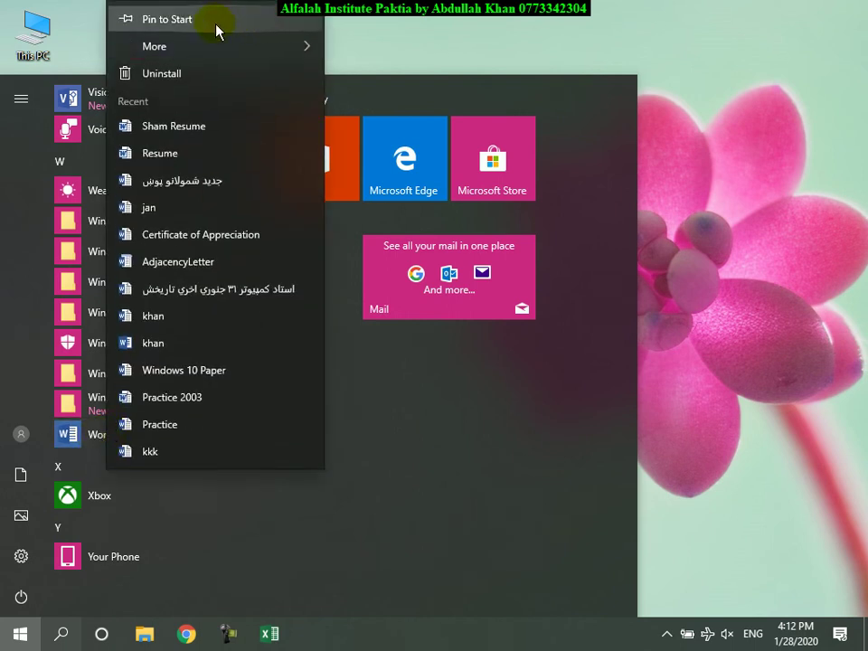
click(213, 22)
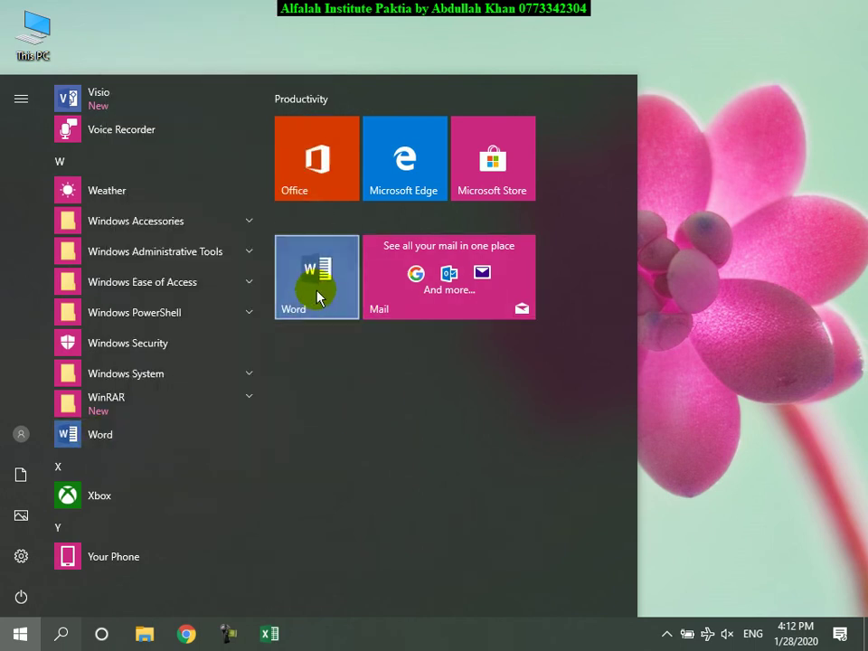
- Pin Word to the taskbar from its More options in the Start menu
right_click(88, 443)
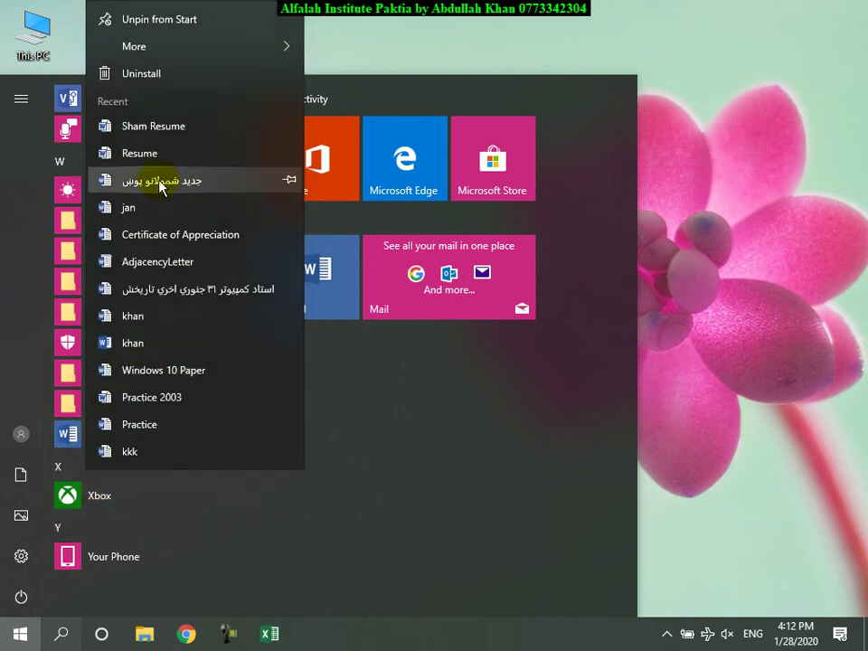
mouse_move(208, 45)
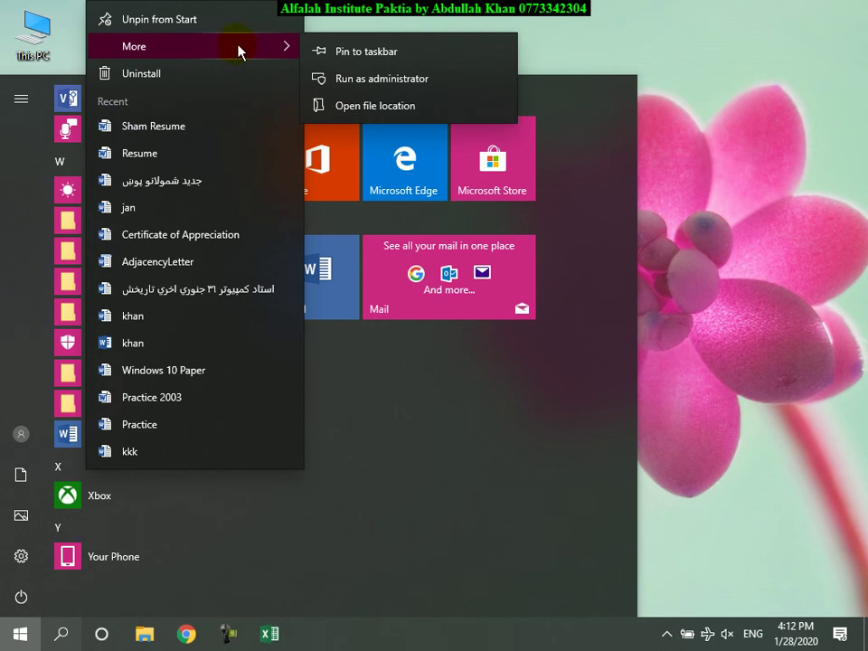
click(394, 54)
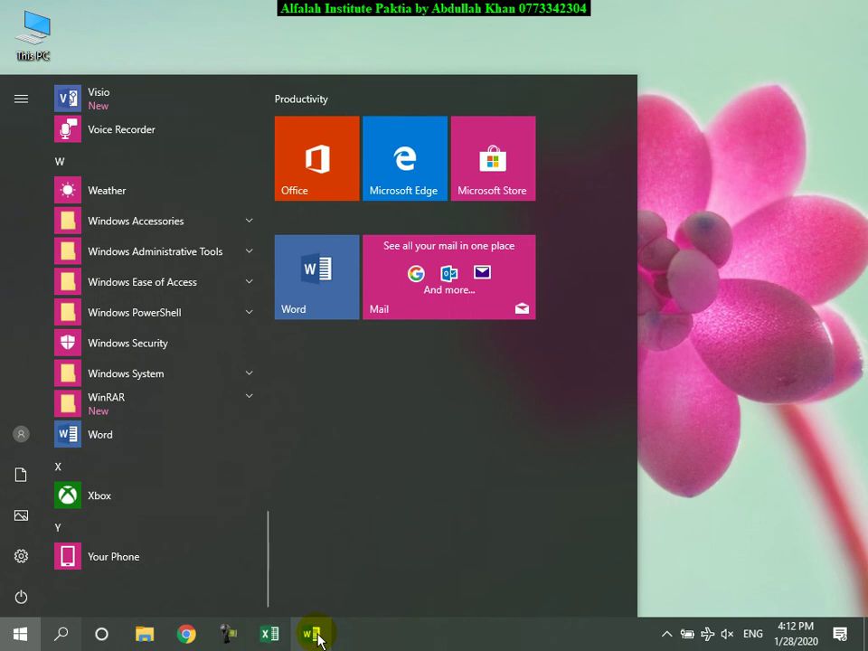
right_click(98, 436)
mouse_move(246, 46)
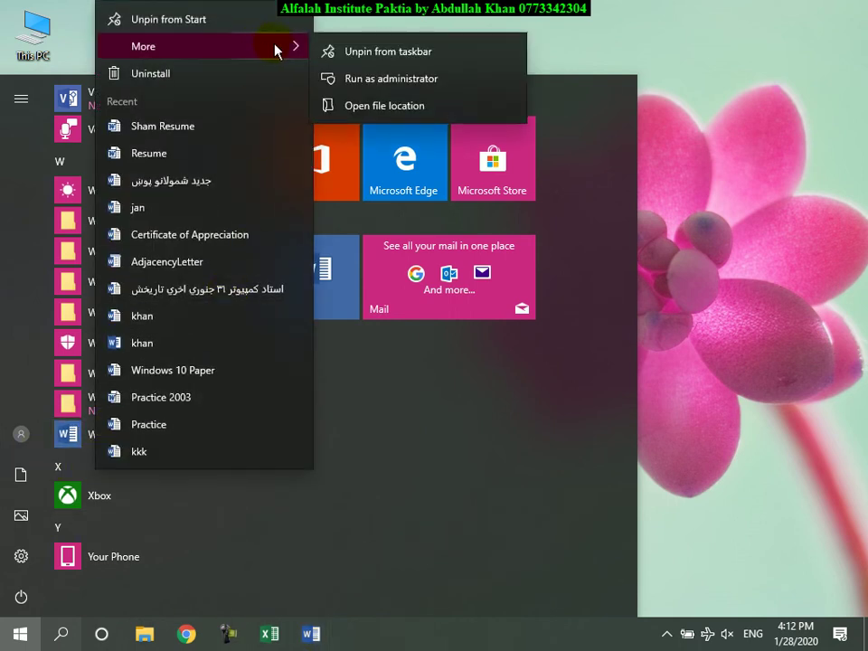
- Send the Word shortcut from the Programs folder to the desktop, then minimize Explorer
click(405, 108)
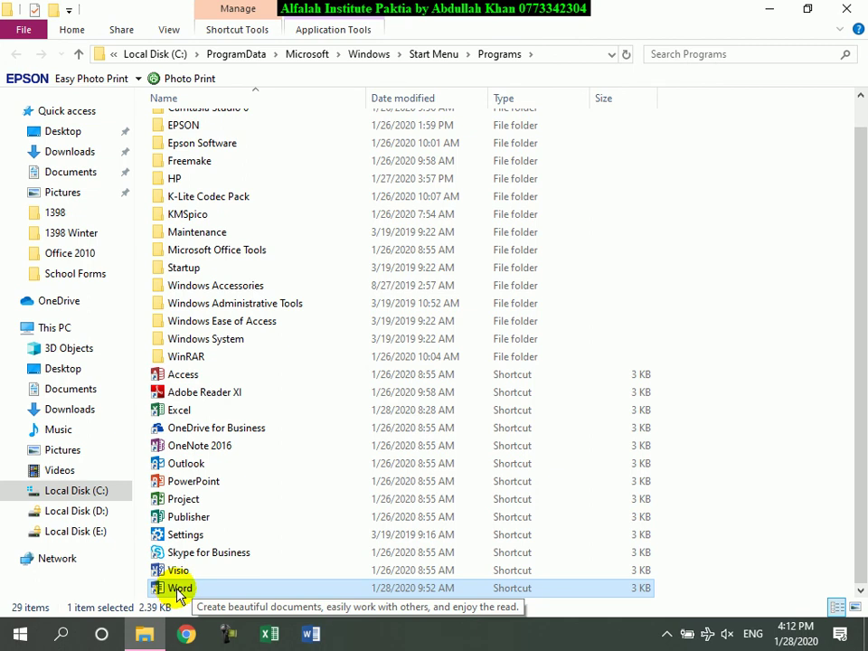
right_click(179, 589)
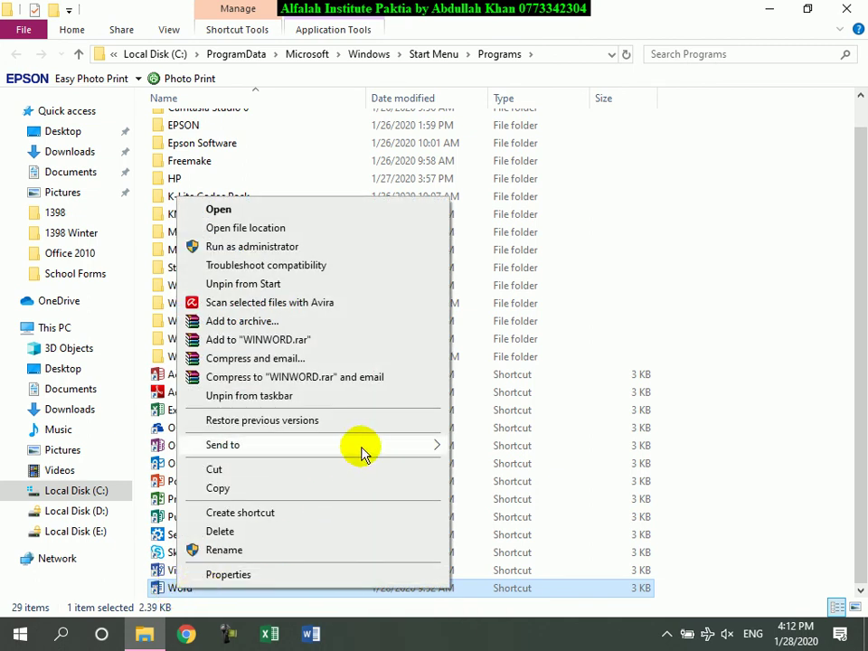
mouse_move(366, 445)
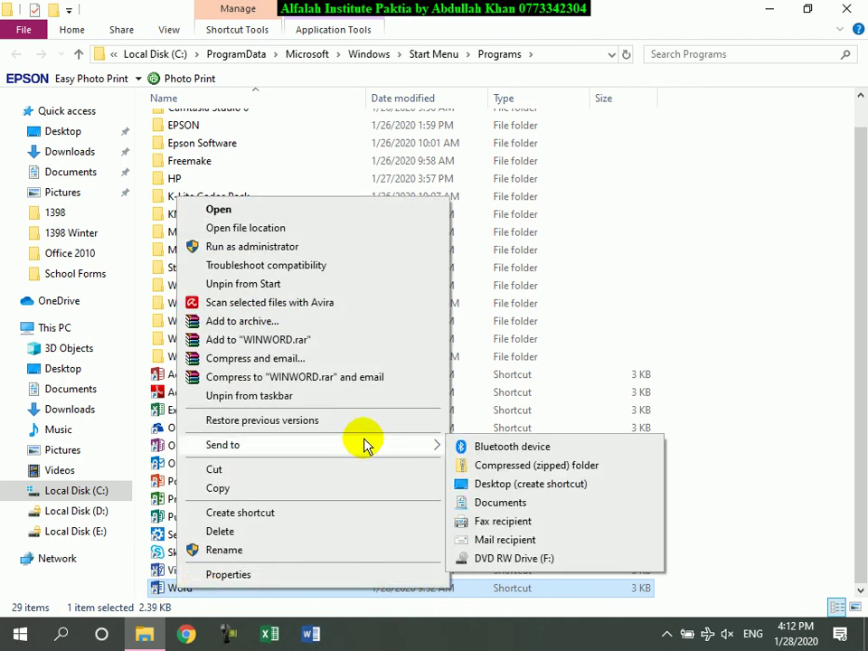
click(514, 486)
click(769, 11)
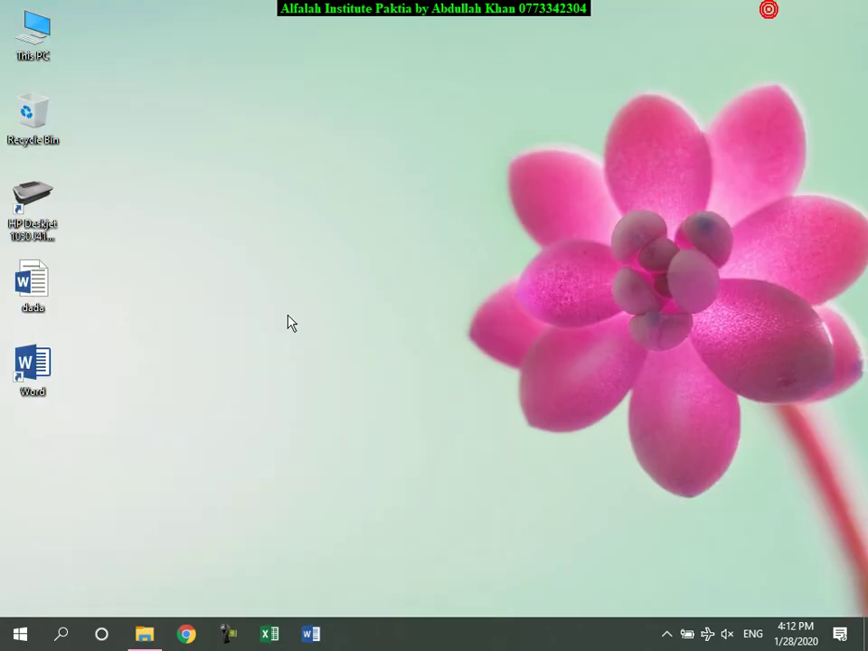
- Assign the Word shortcut the hotkey Ctrl+Alt+W in its Properties, approving the admin prompt
click(145, 624)
right_click(185, 590)
click(234, 624)
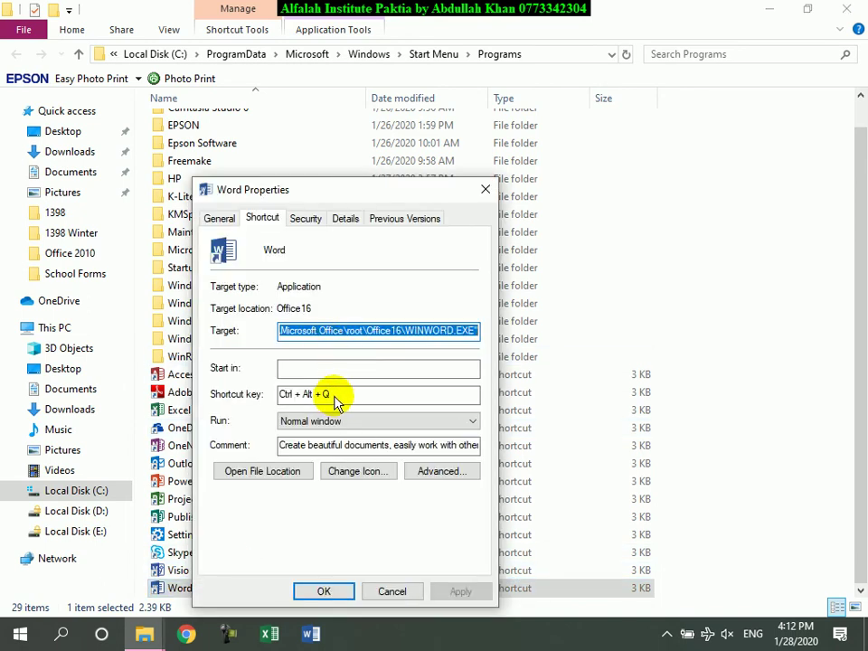
click(334, 398)
key(BackSpace)
key(ctrl+alt)
text(W)
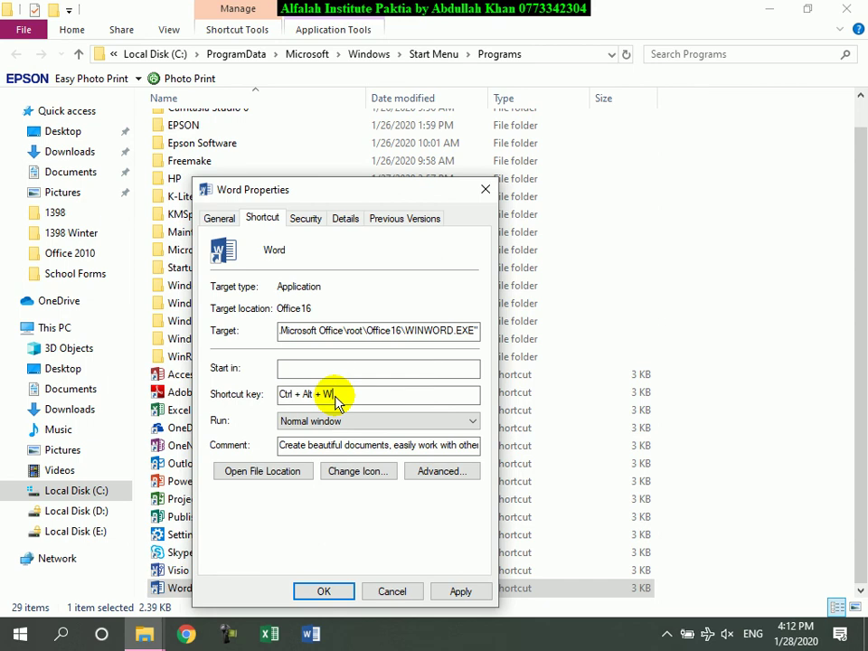
click(460, 594)
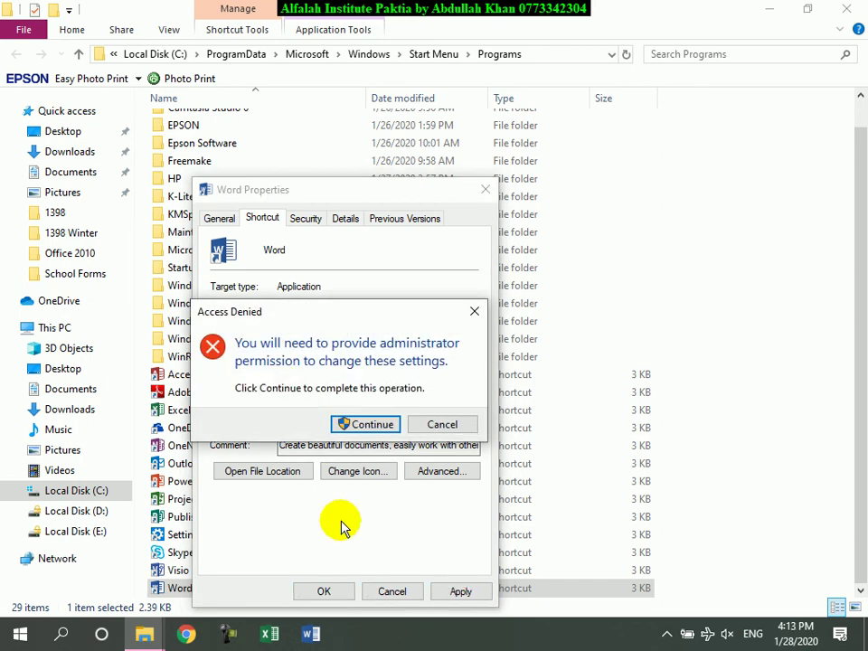
click(366, 423)
click(309, 591)
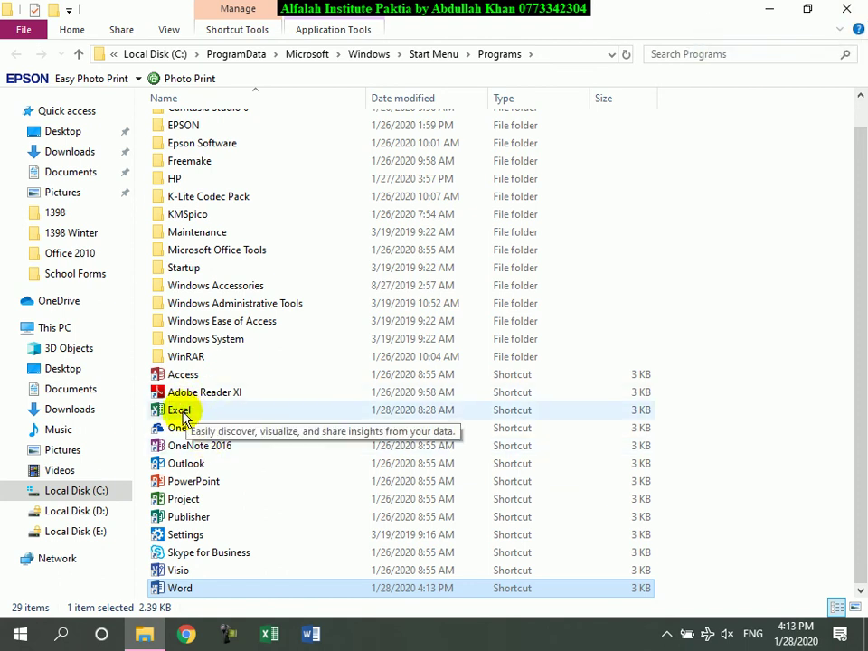
- Close the Programs folder, launch Word by searching 'word', and cancel its startup
click(847, 9)
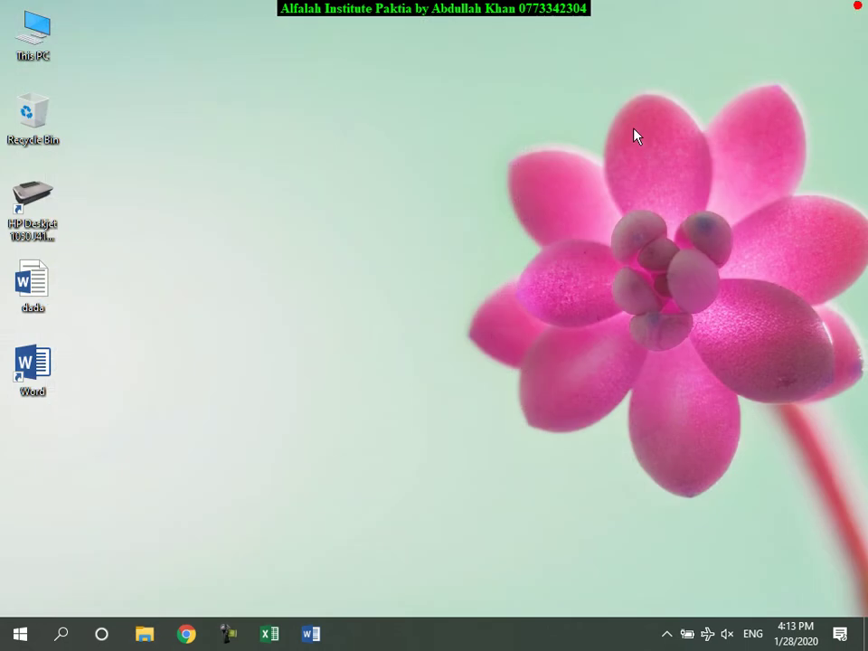
click(59, 633)
text(word)
key(Return)
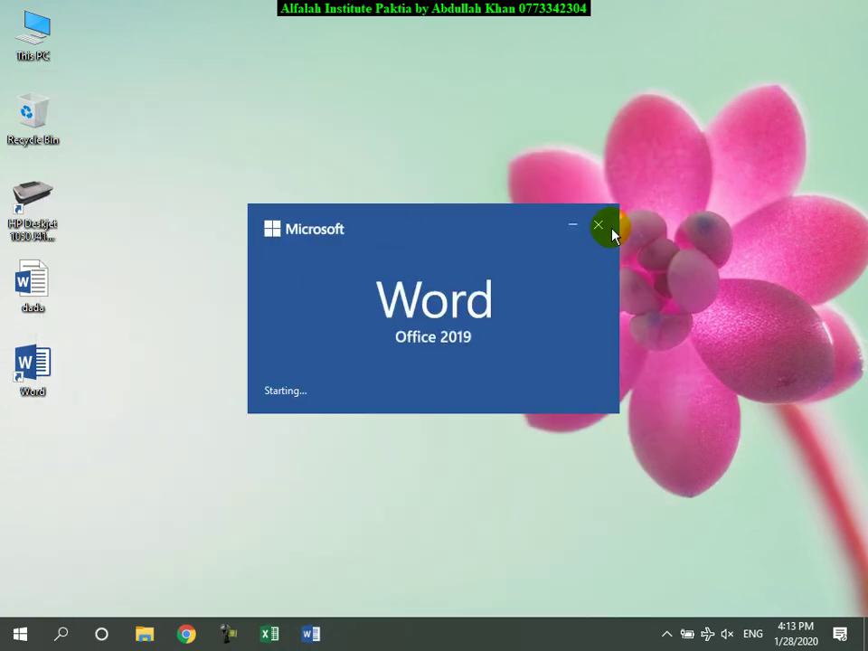
click(598, 225)
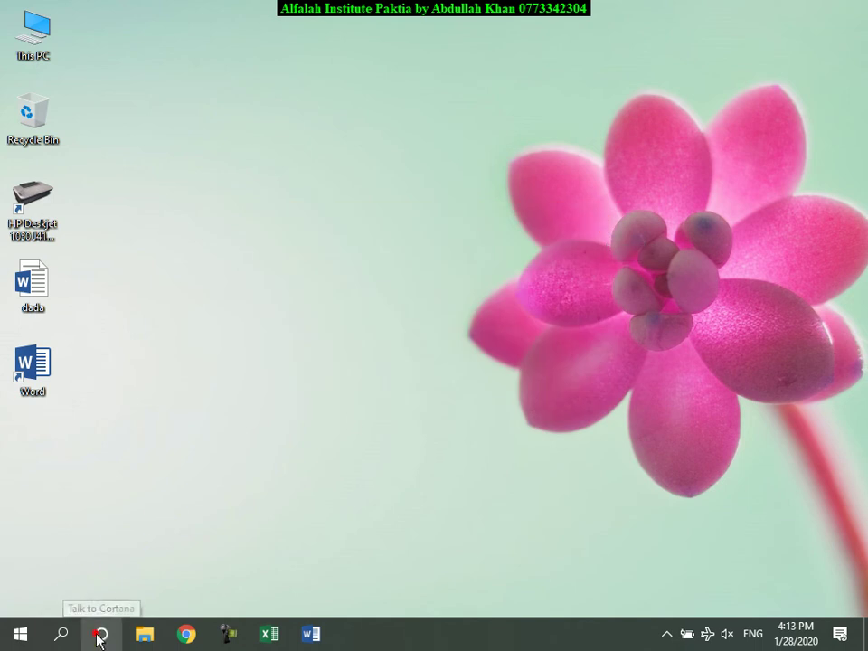
click(99, 635)
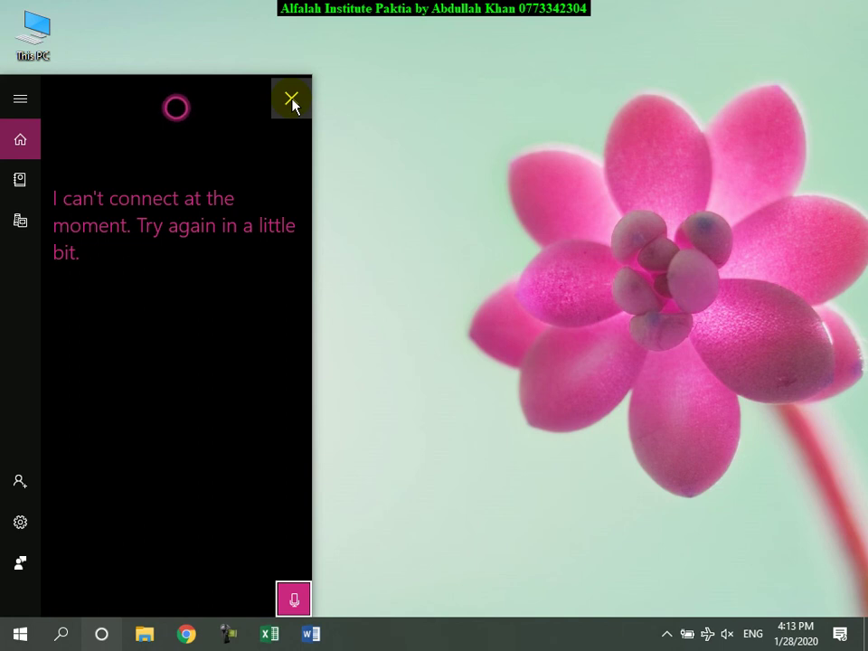
click(291, 100)
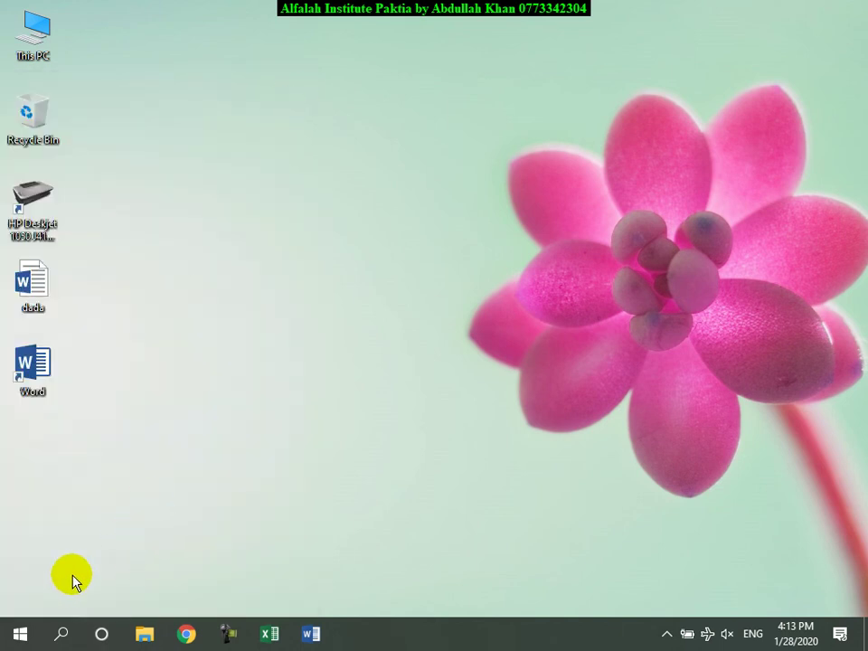
- Launch Word by entering 'winword' in the Run dialog, then close its start screen
right_click(18, 633)
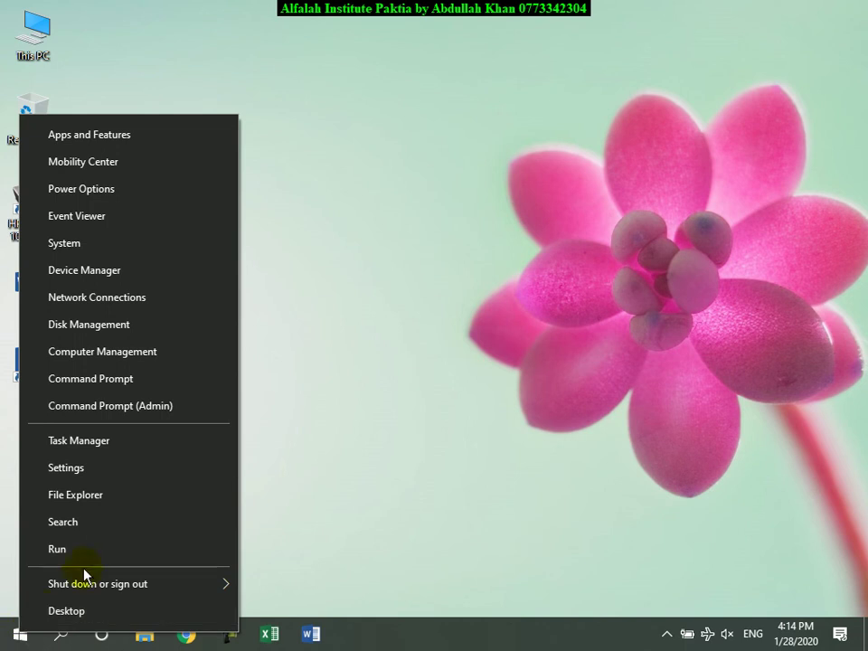
click(84, 550)
text(winword)
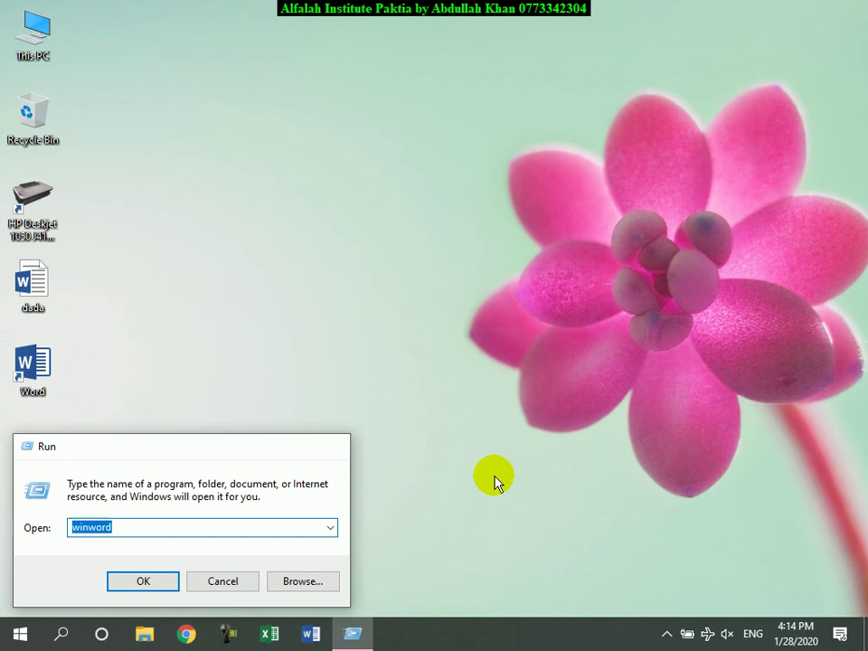
key(Return)
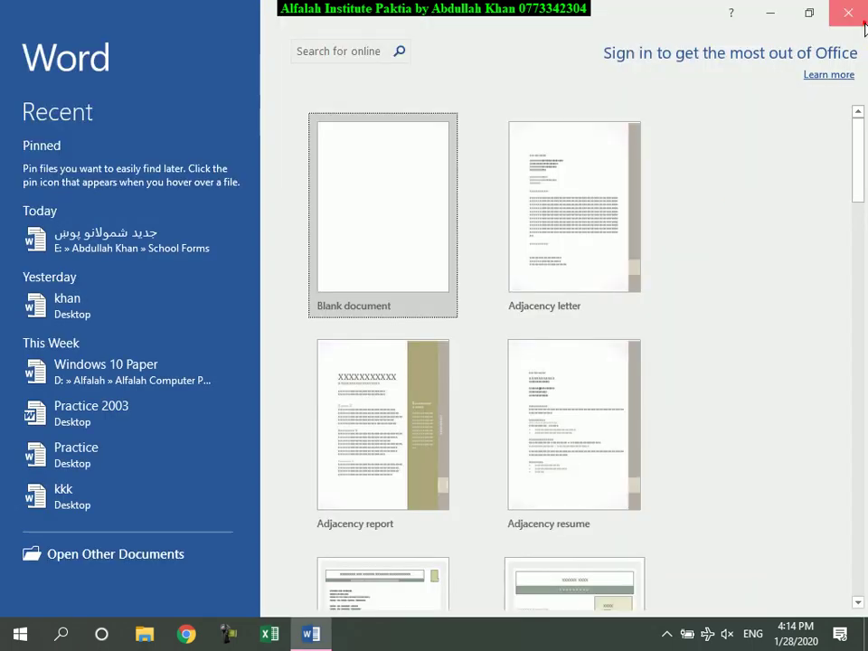
click(847, 24)
right_click(19, 637)
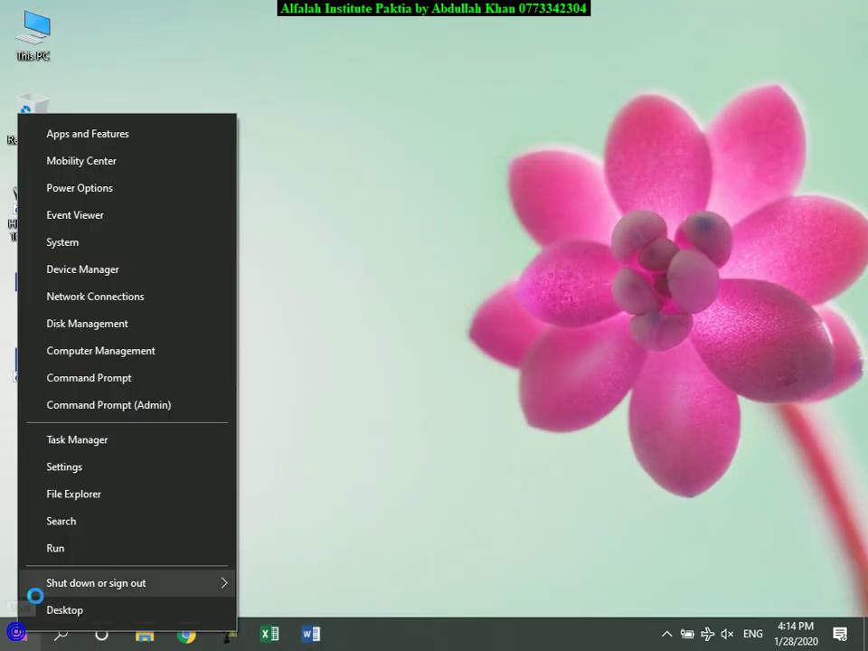
- Open Command Prompt via Run 'cmd', launch Word with 'start winword', then close both
click(73, 547)
text(cmd)
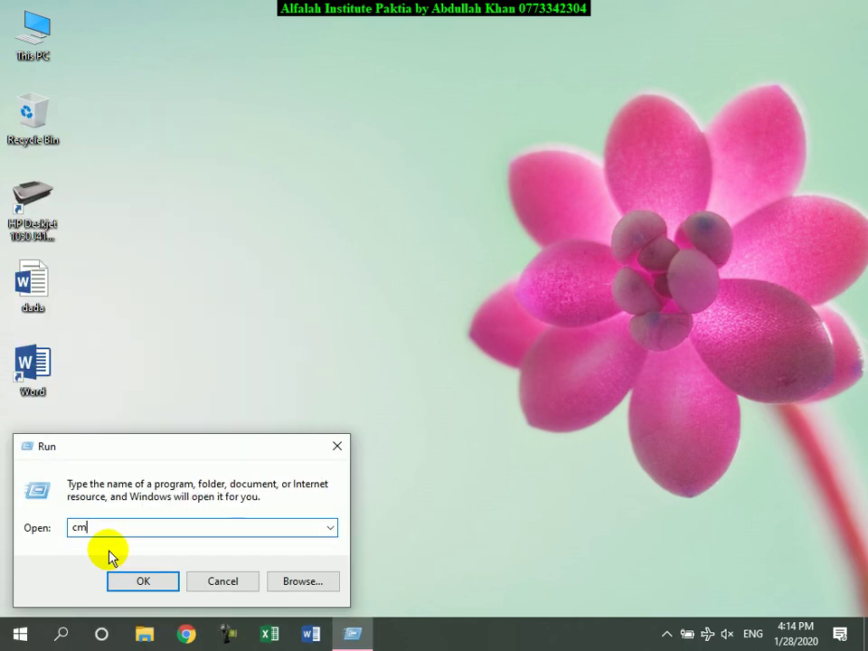
key(Return)
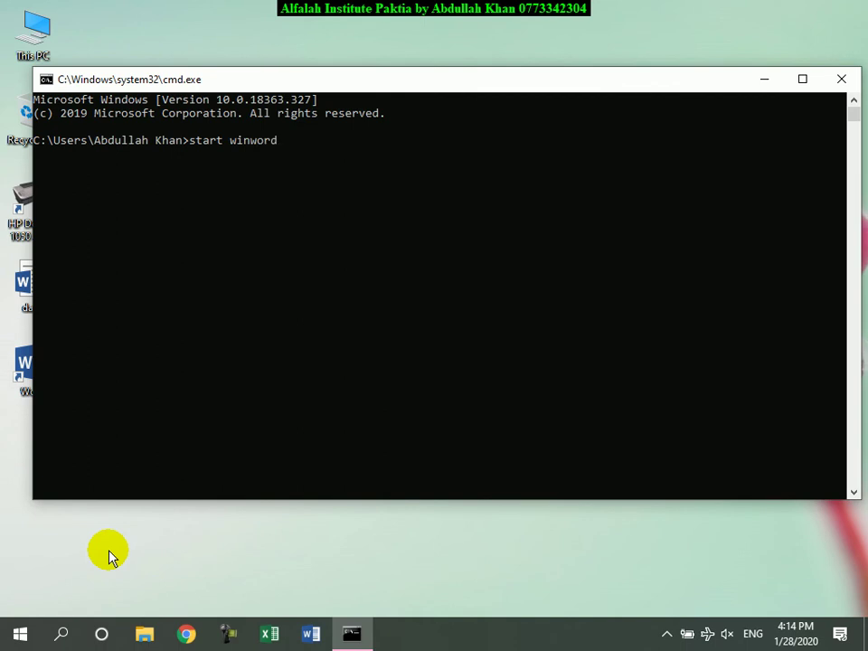
key(Return)
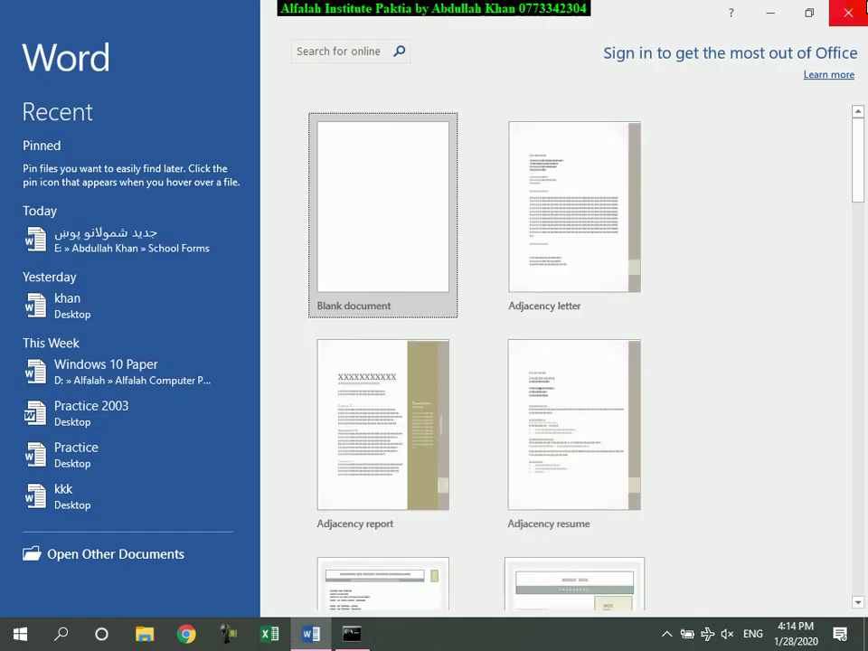
click(857, 9)
click(850, 81)
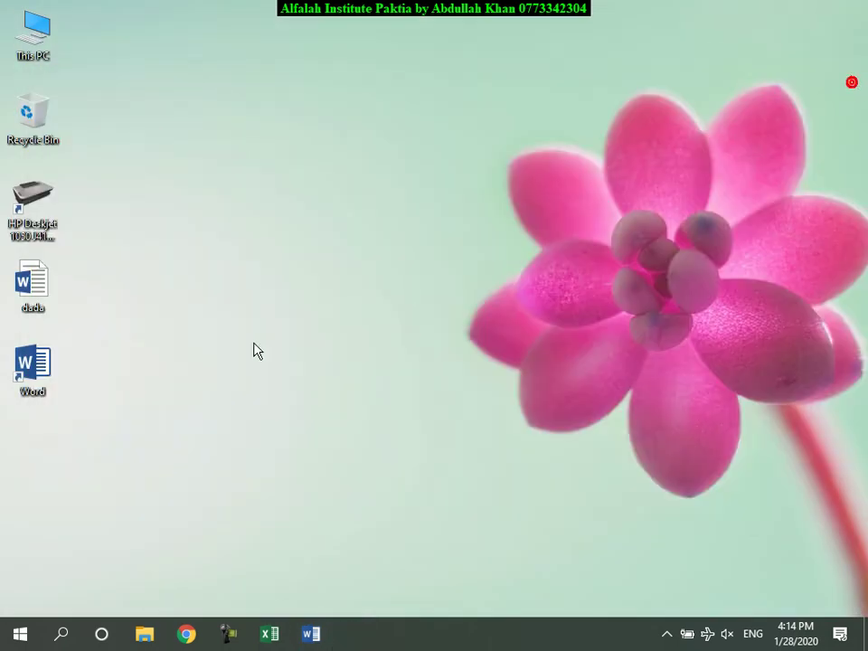
- Open Notepad from search and type the line 'start winword'
click(69, 632)
text(notepa)
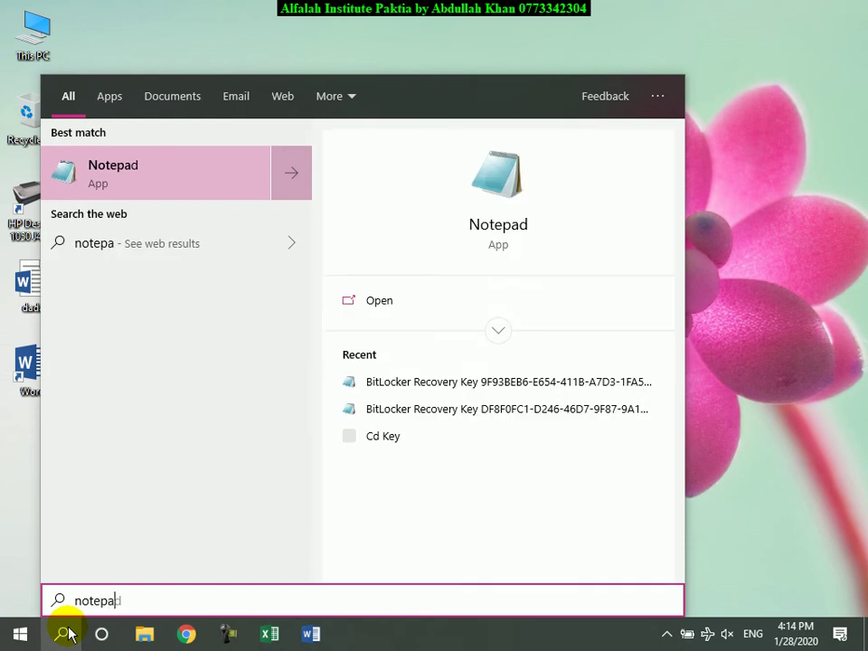
key(Return)
text(start winword)
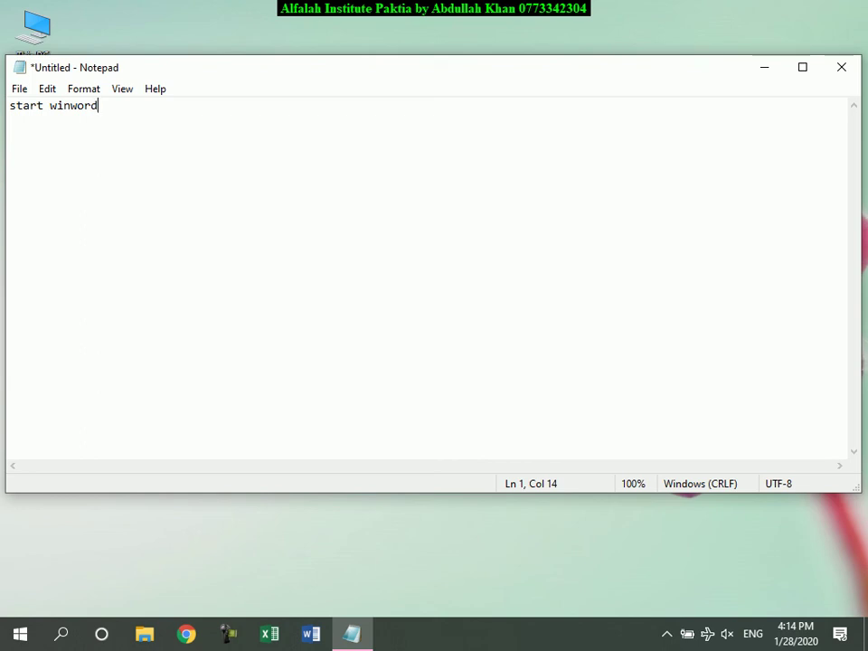
- Save the script to the Desktop as habib.bat and close Notepad
key(ctrl+s)
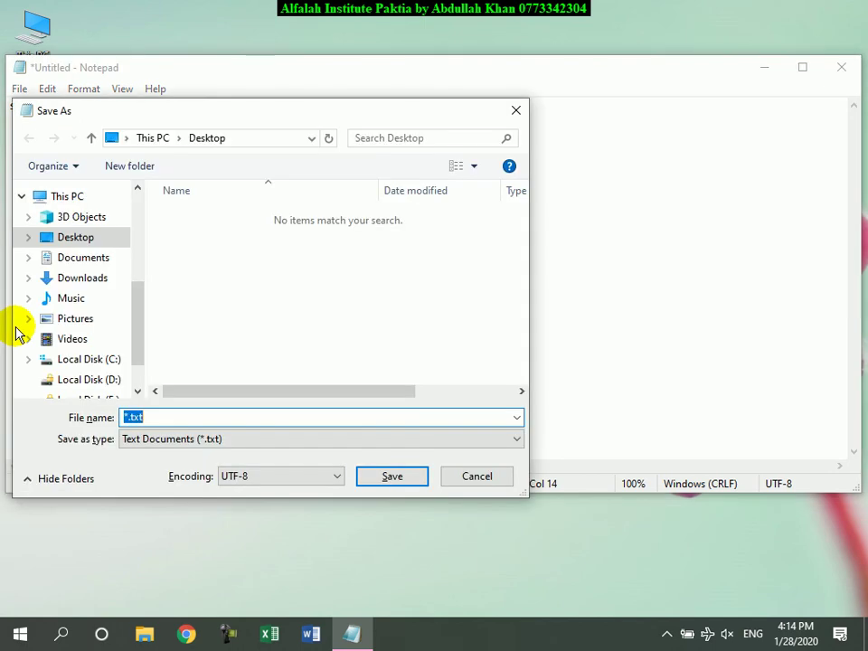
text(habib.bat)
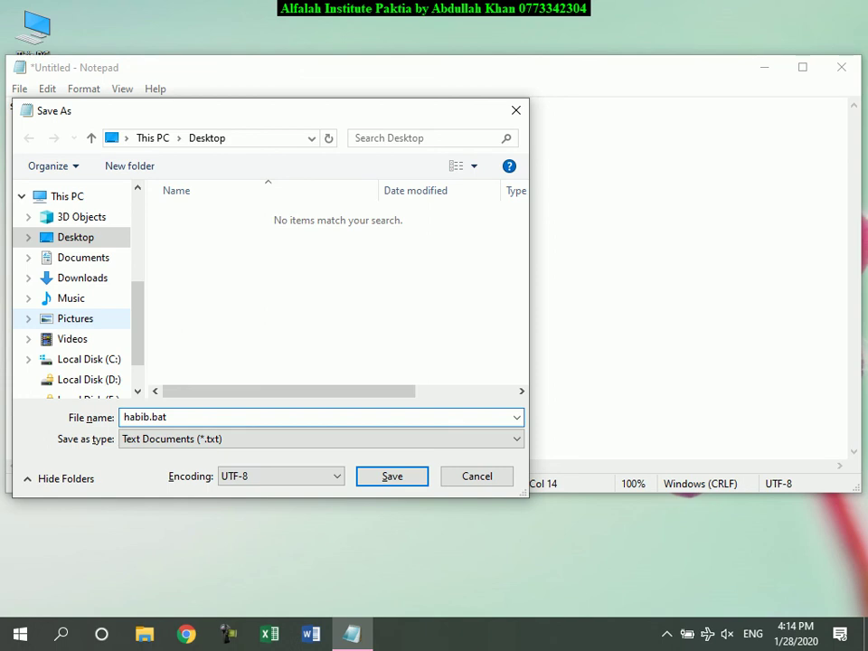
click(380, 471)
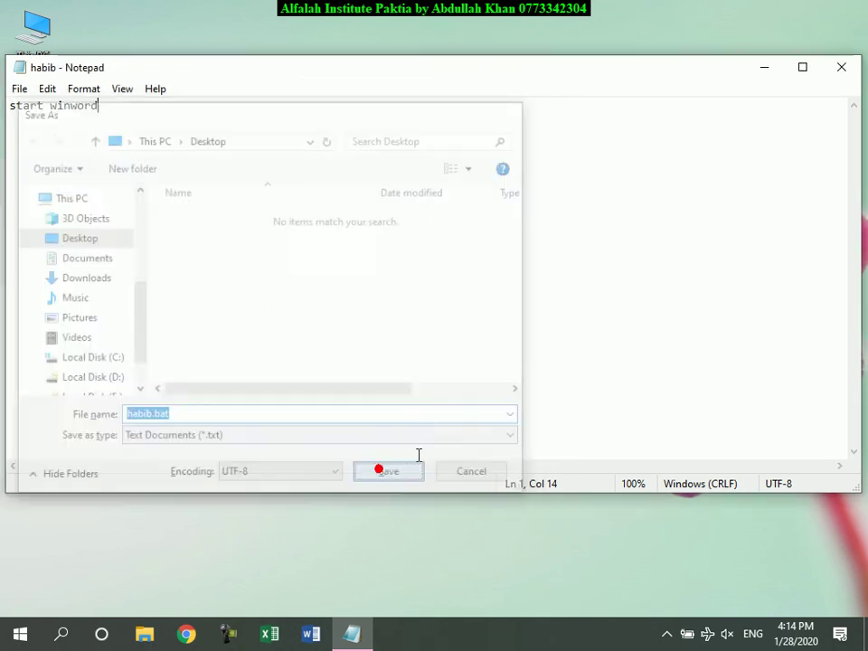
click(851, 69)
- Run habib.bat from the desktop and close Word, then try 'habib' in Run, dismissing the not-found error
double_click(39, 466)
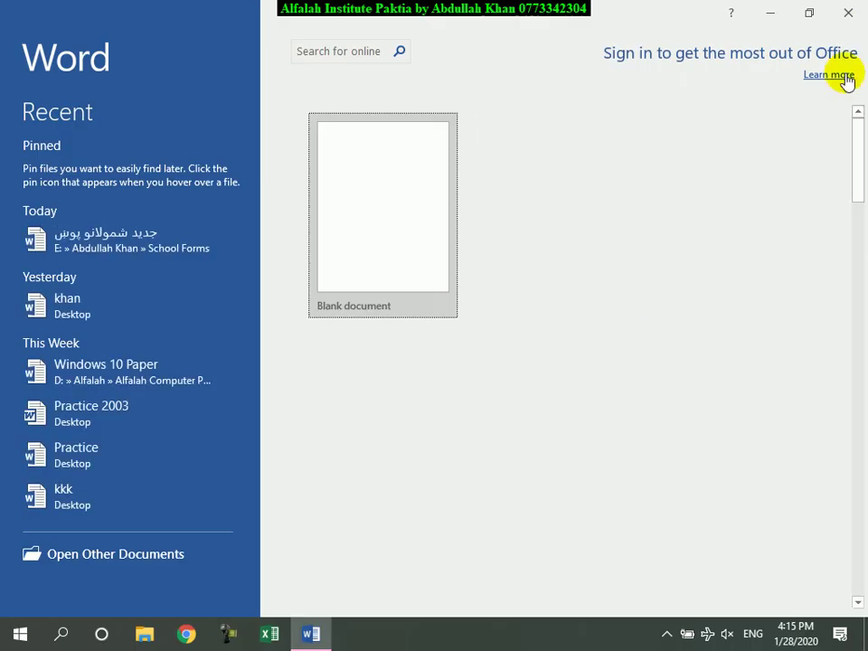
click(856, 12)
right_click(20, 635)
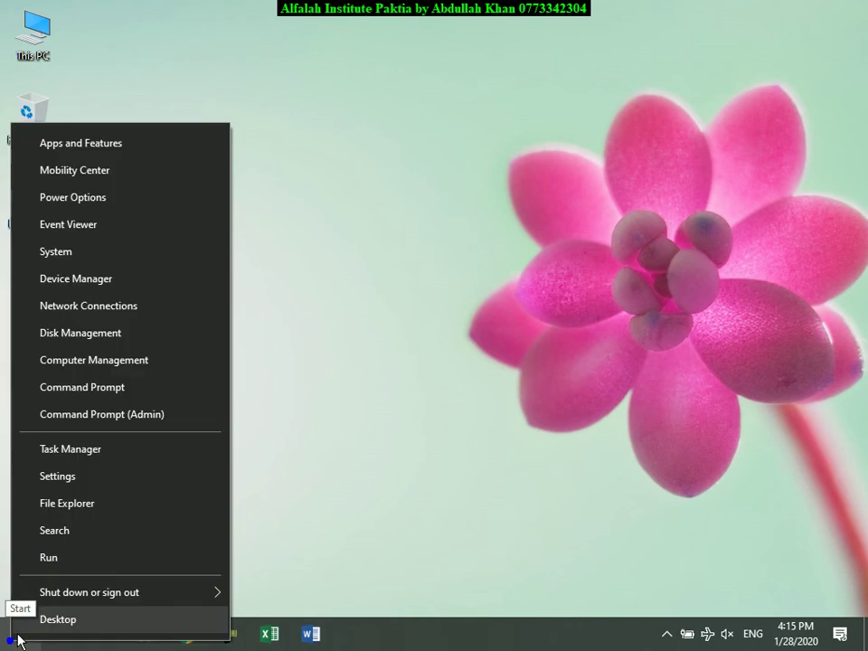
click(69, 559)
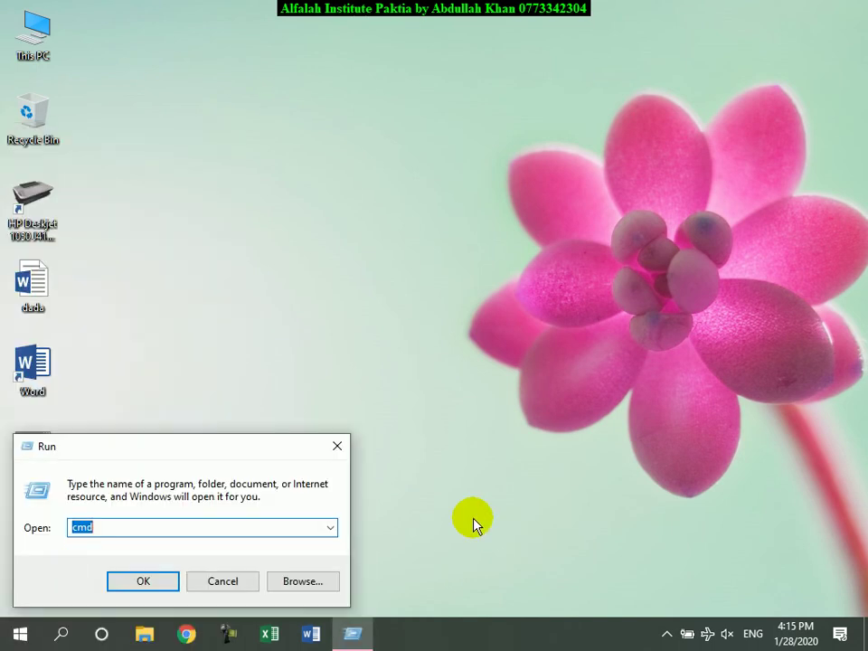
text(ha)
text(ib)
key(Return)
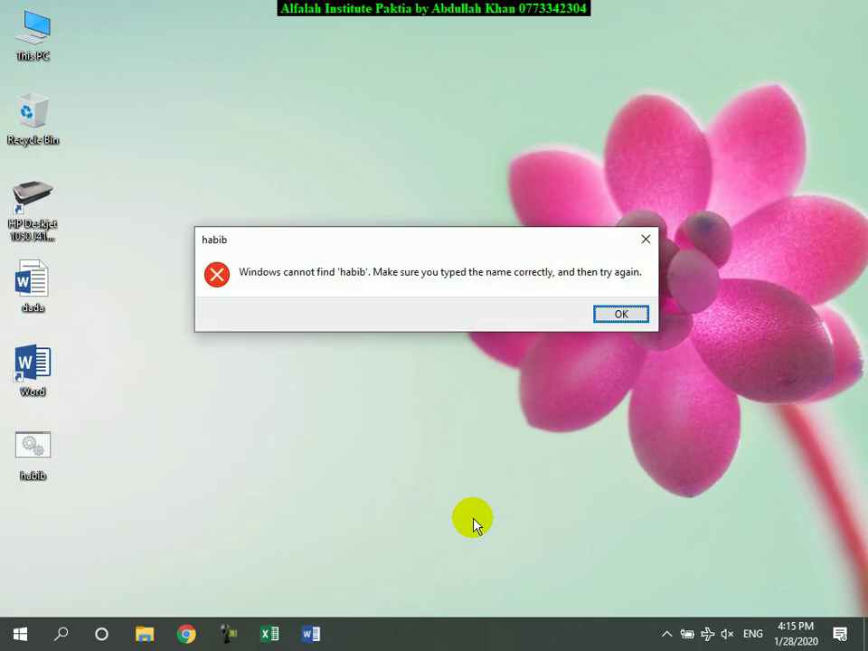
click(640, 316)
drag(95, 452, 228, 415)
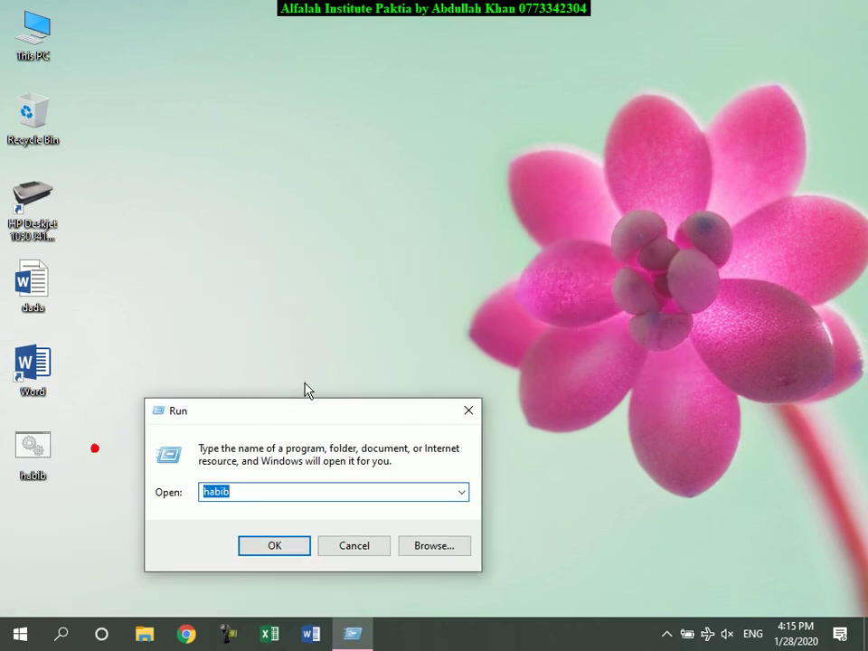
- Move habib.bat from the desktop into C:\Windows\System32, approving the admin prompt
right_click(28, 449)
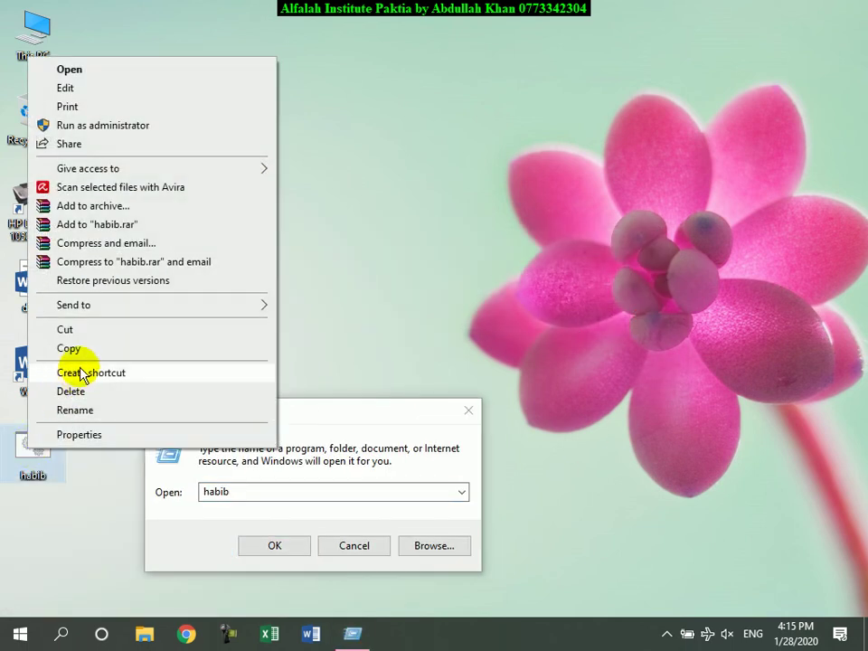
click(65, 330)
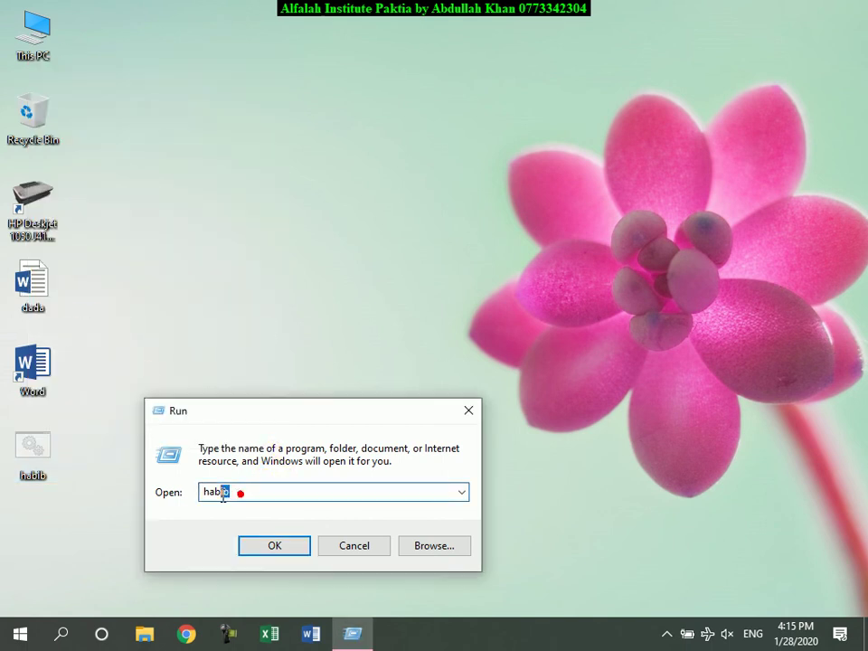
drag(244, 492, 170, 503)
text(system)
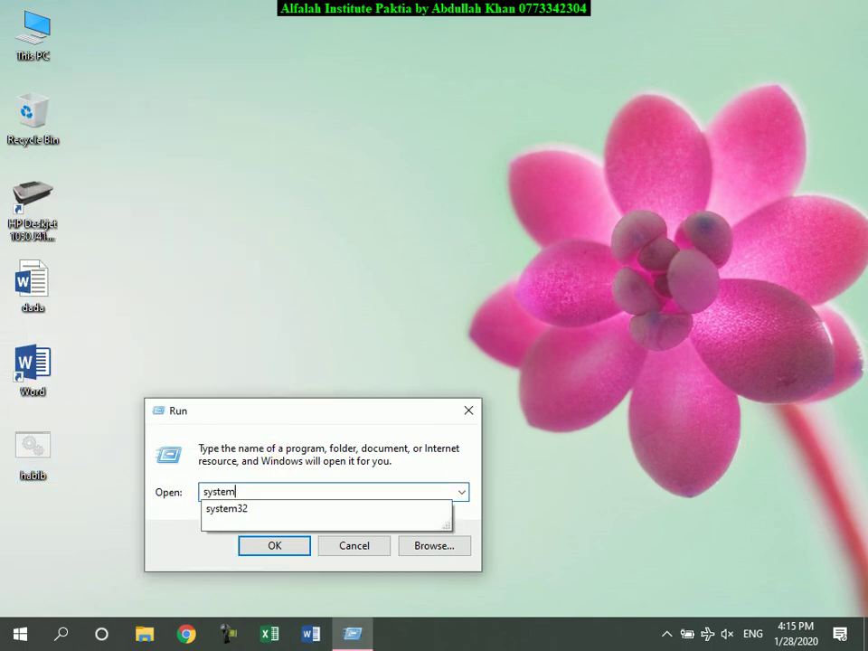
key(Down)
key(Return)
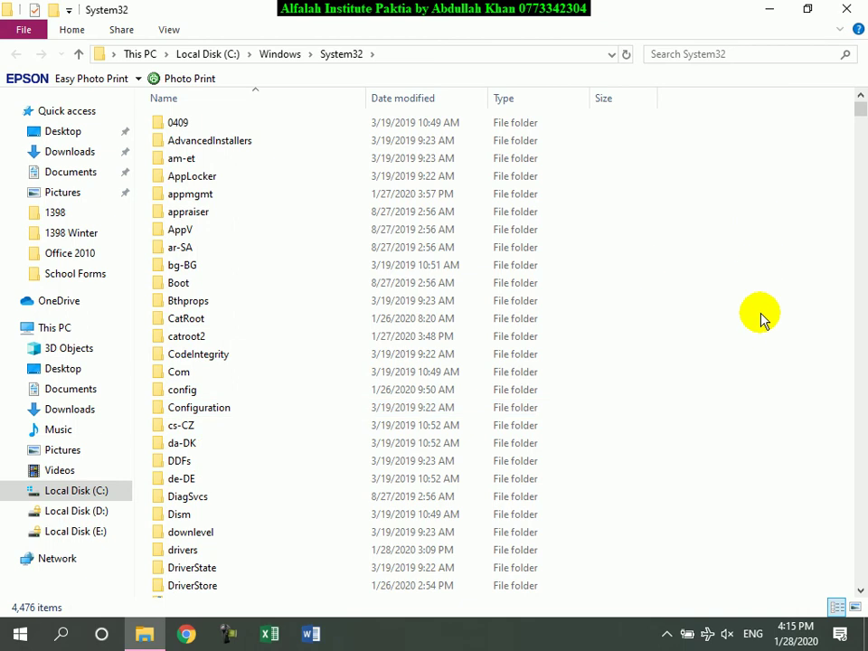
right_click(793, 240)
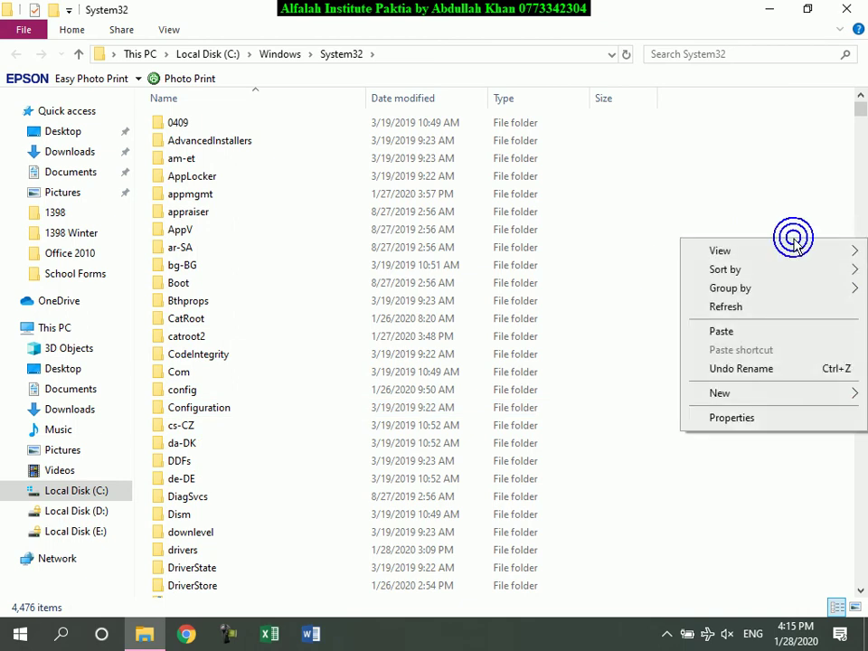
click(719, 331)
click(261, 206)
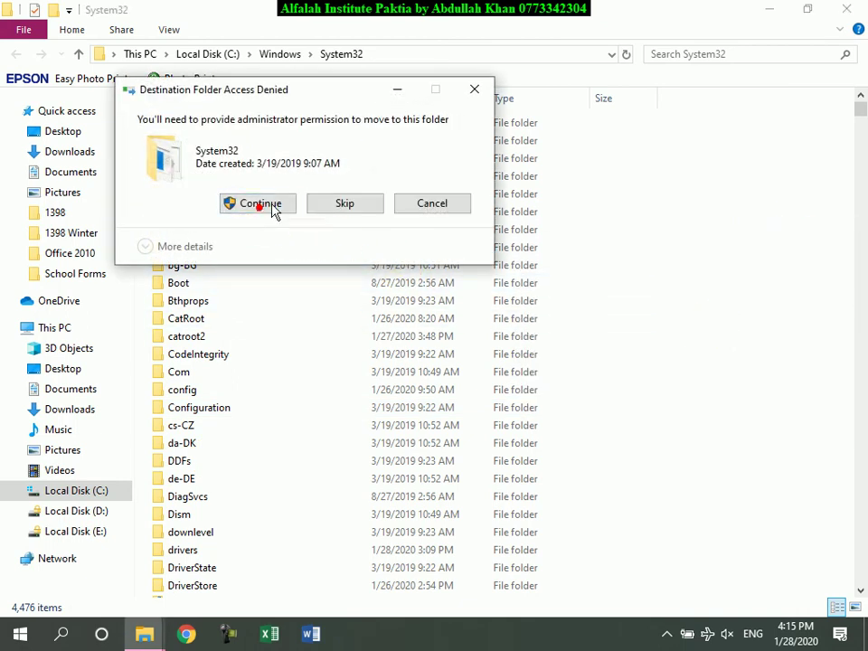
- Launch Word by running 'habib' from the Run dialog, then close Word
key(super+d)
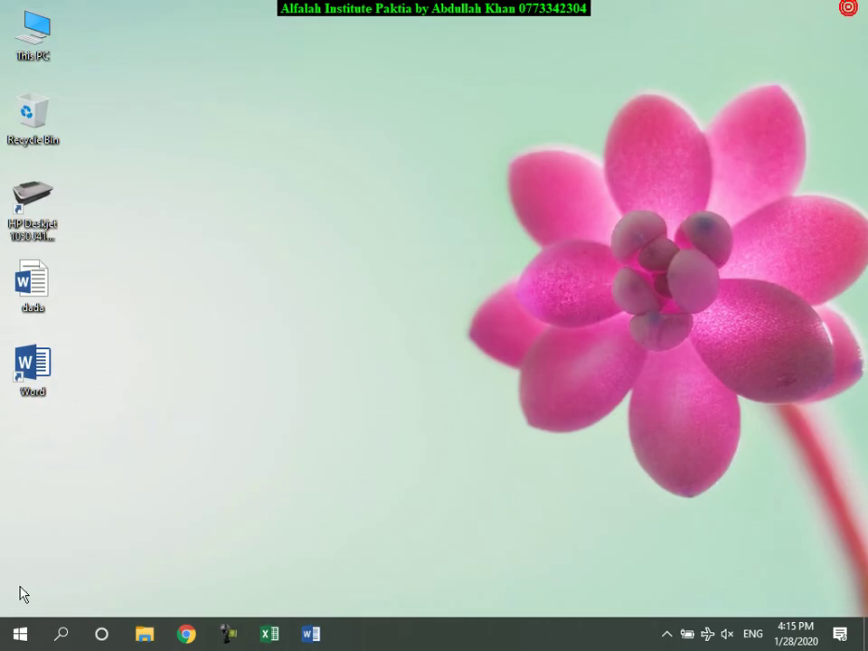
right_click(18, 638)
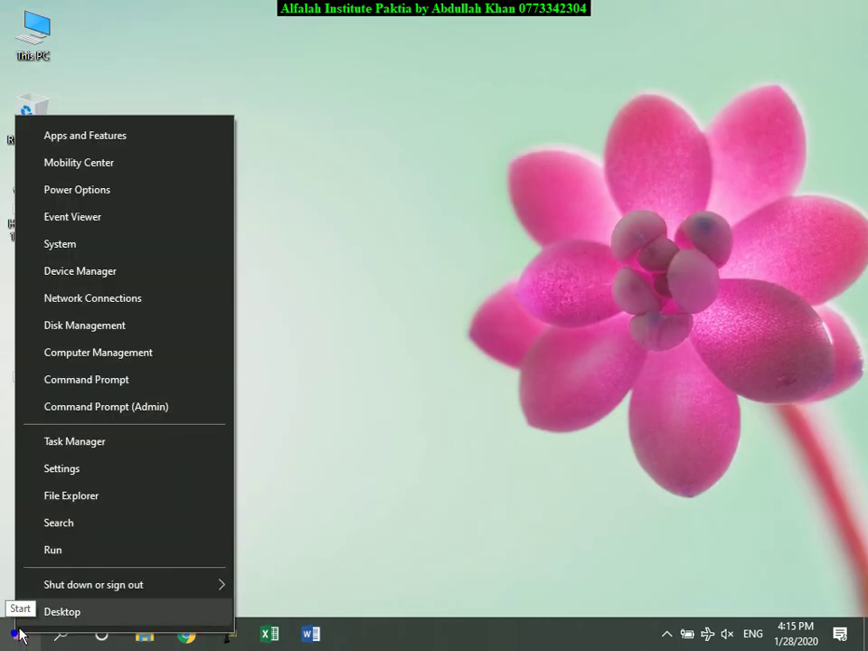
click(87, 551)
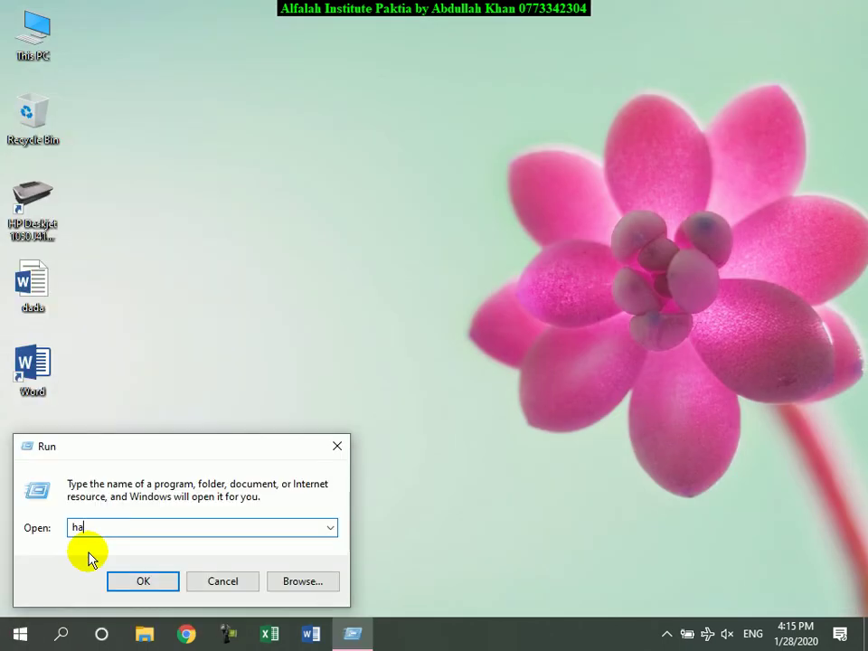
text(bib)
key(Return)
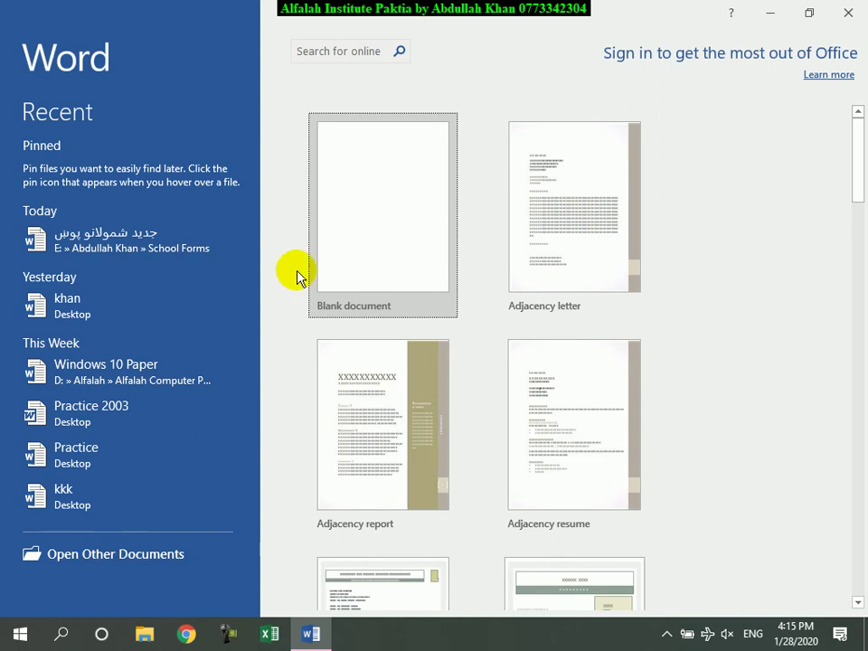
click(848, 13)
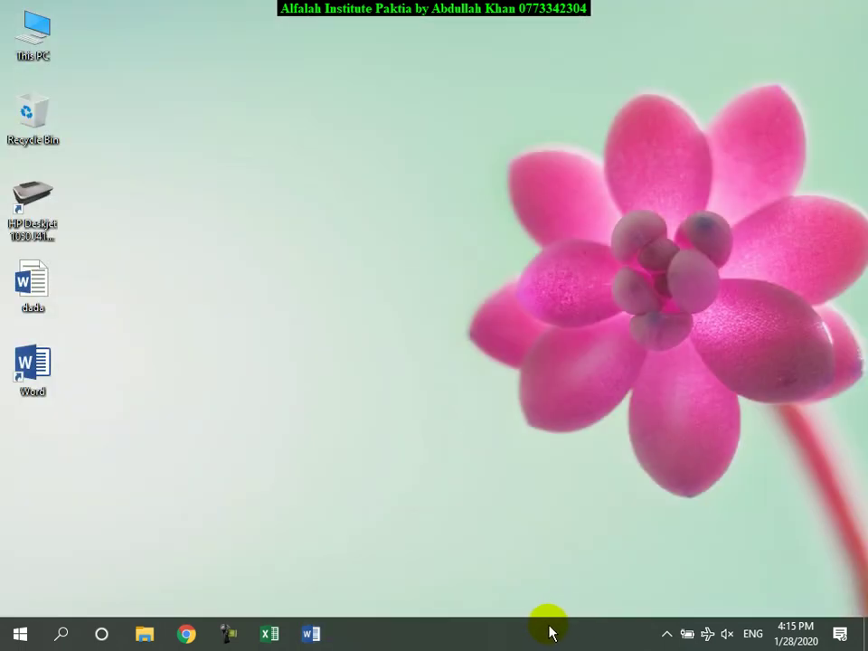
right_click(550, 630)
click(586, 551)
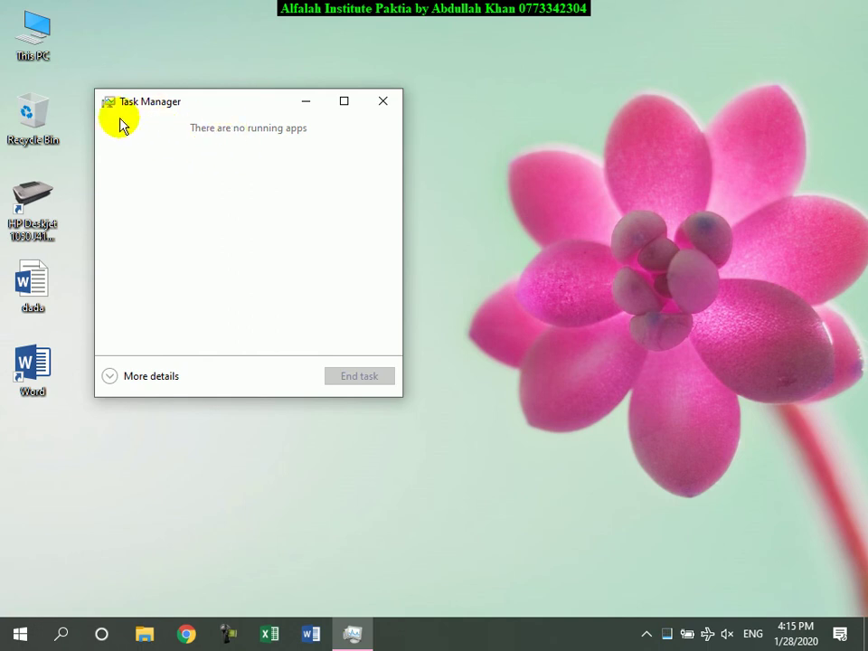
click(110, 378)
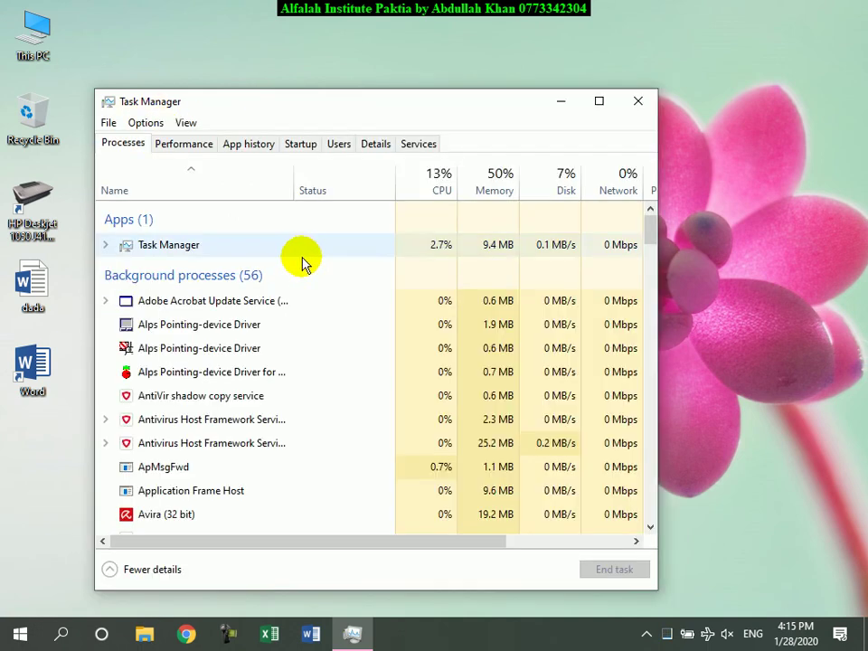
click(108, 122)
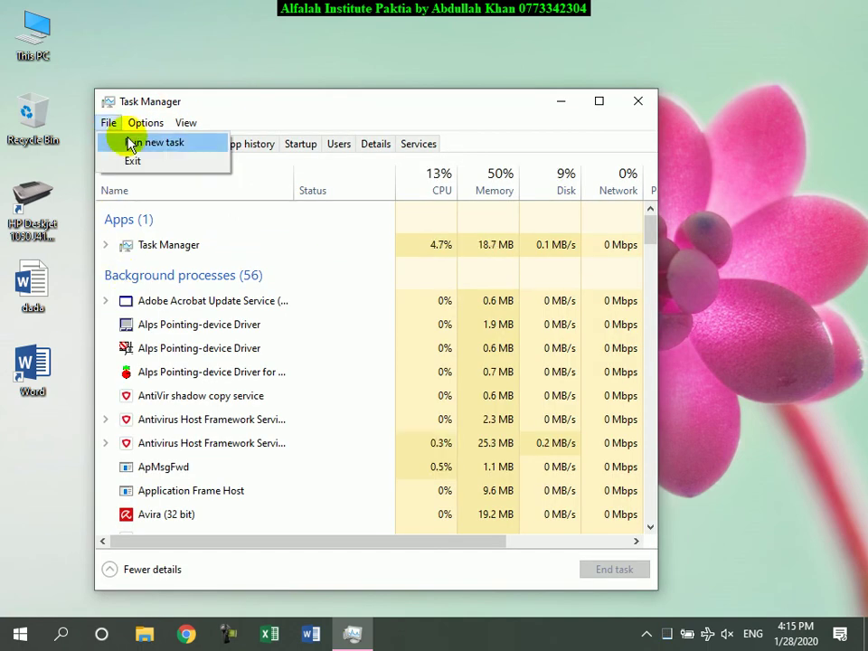
click(132, 144)
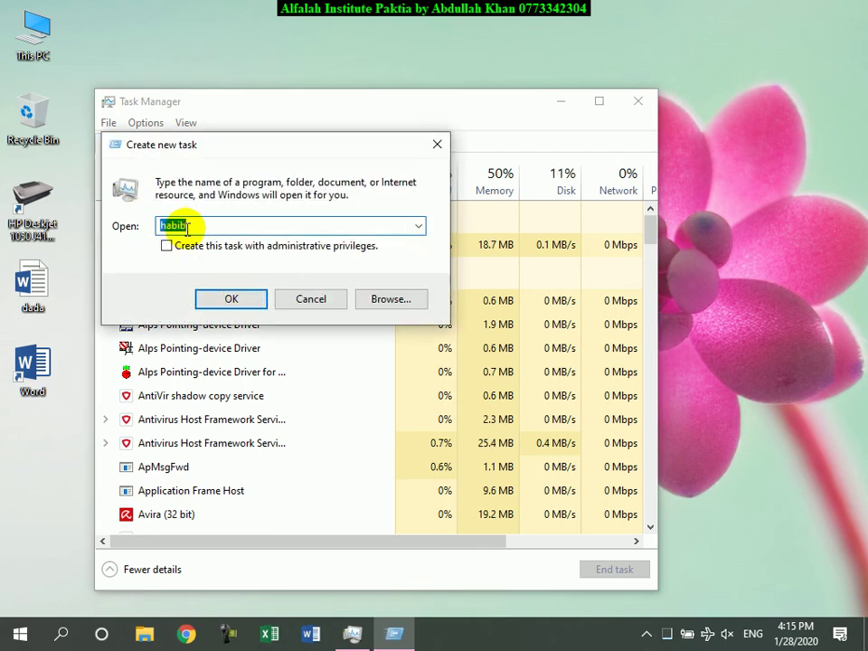
key(Escape)
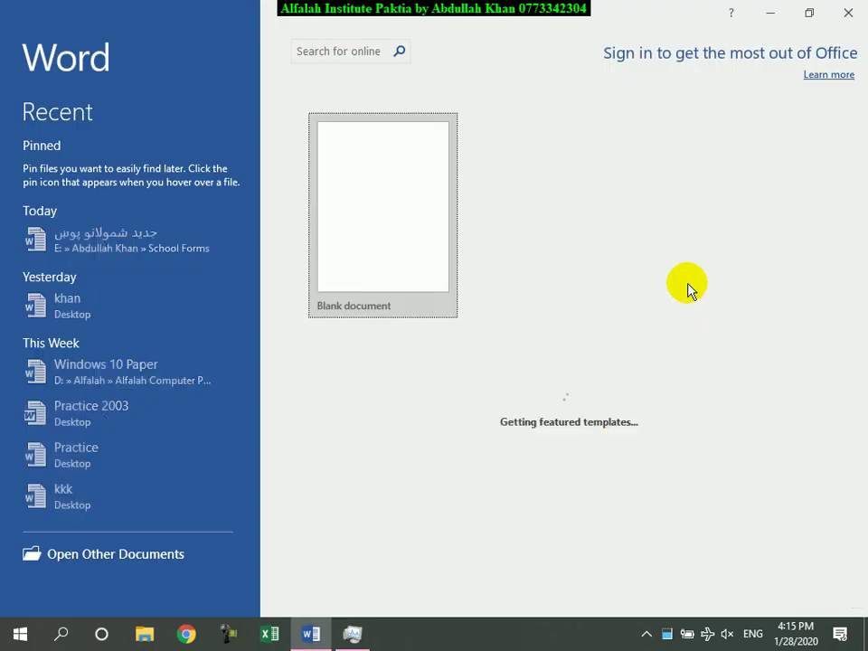
click(860, 9)
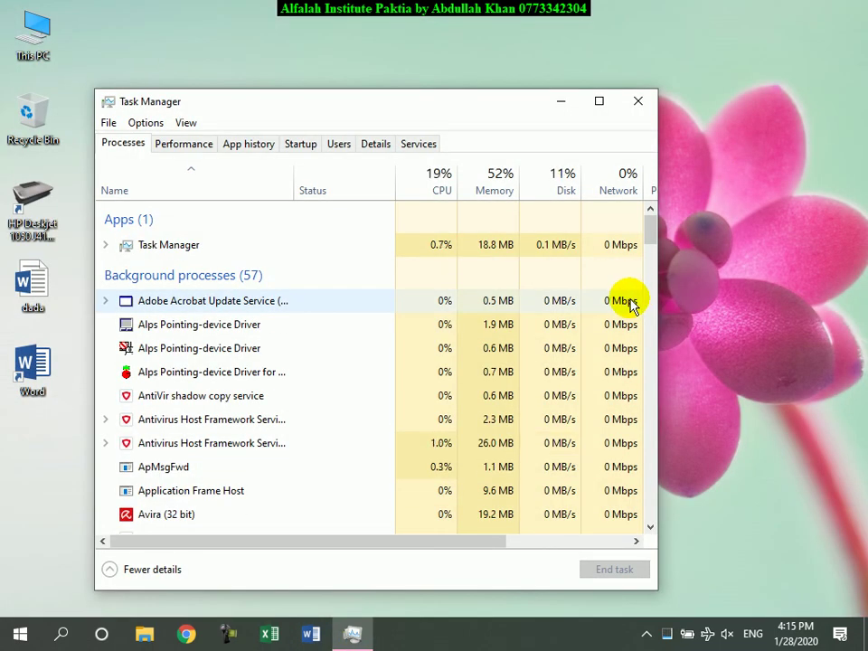
click(644, 101)
right_click(218, 89)
click(255, 137)
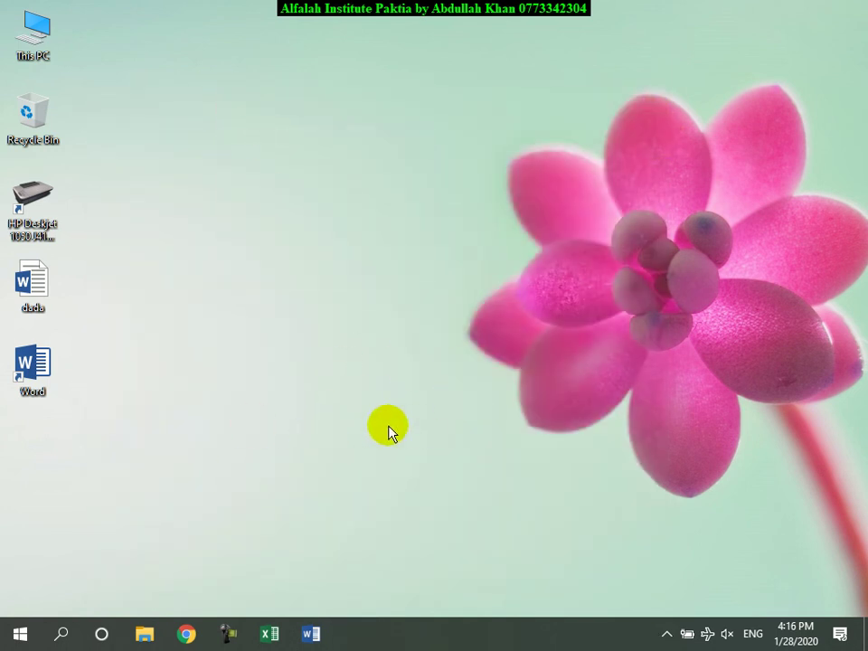